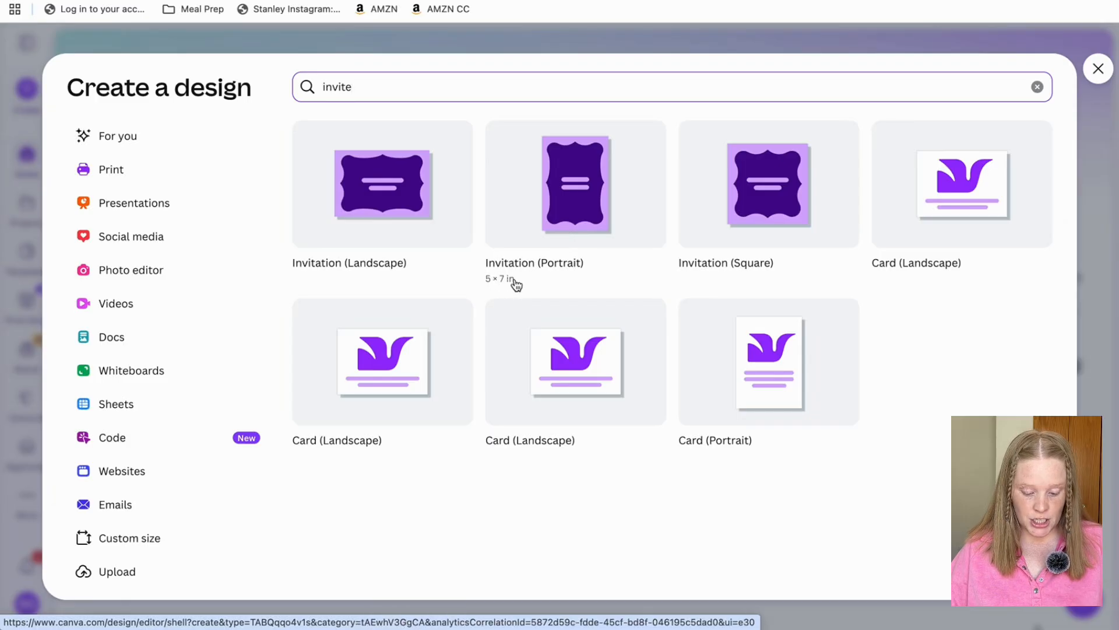
# Create a blank 5 × 7 in portrait invitation design.
pyautogui.click(580, 209)
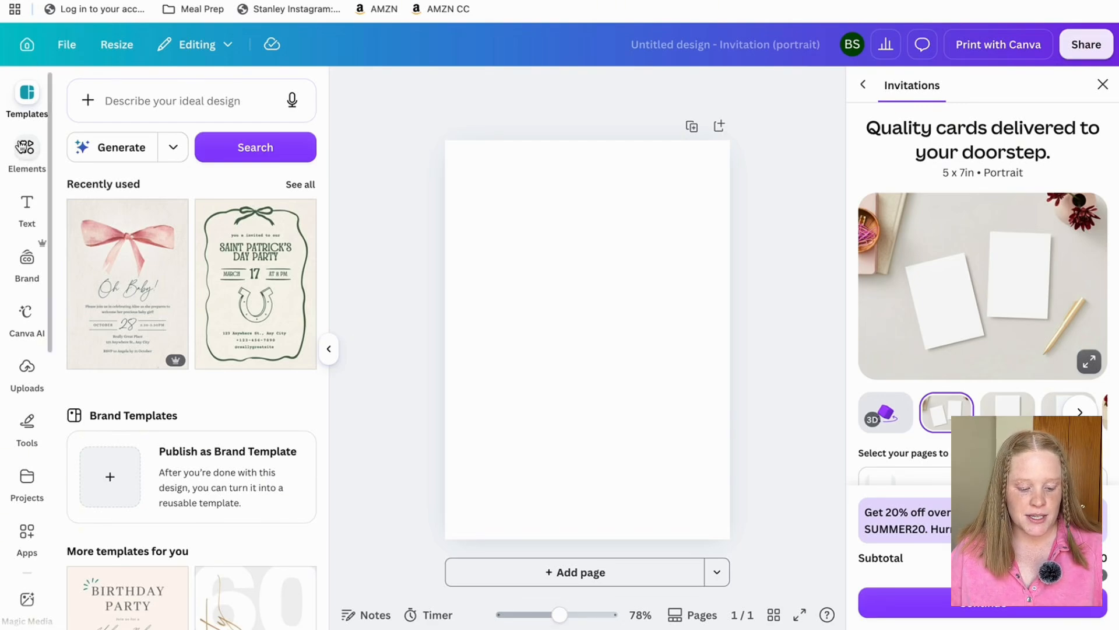
# Search the Elements library for 'gingham background' graphics.
pyautogui.click(26, 148)
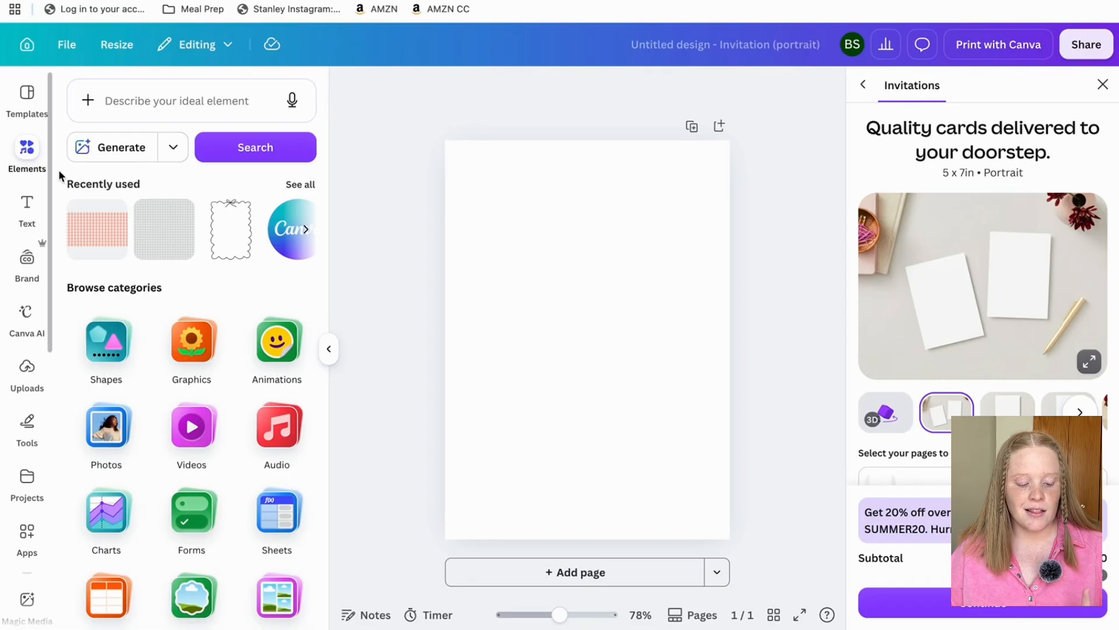
pyautogui.click(183, 100)
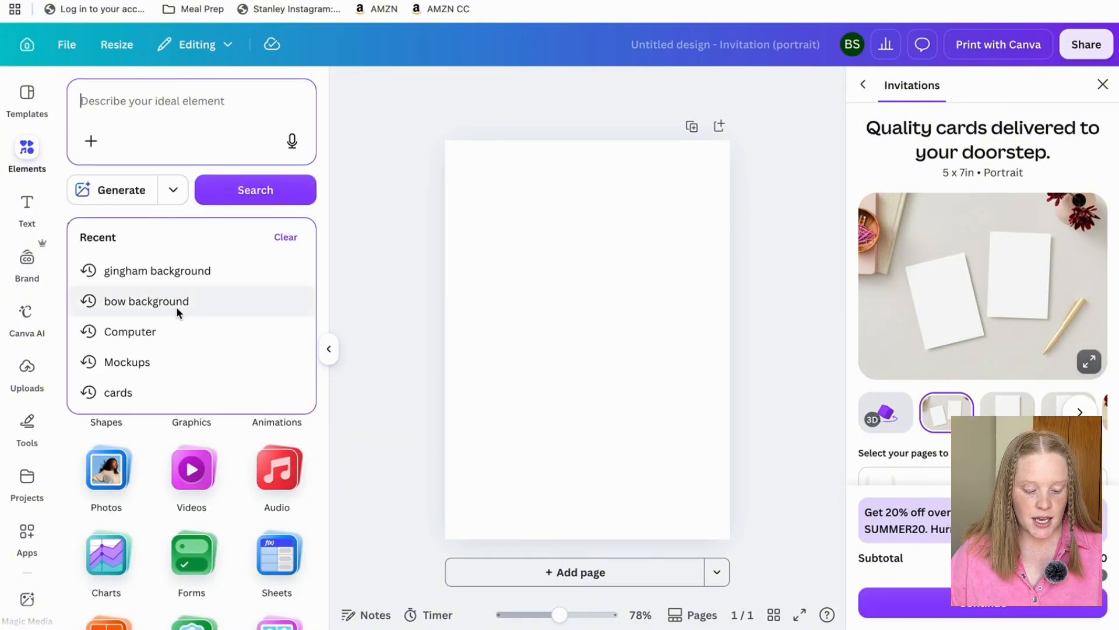
pyautogui.click(162, 274)
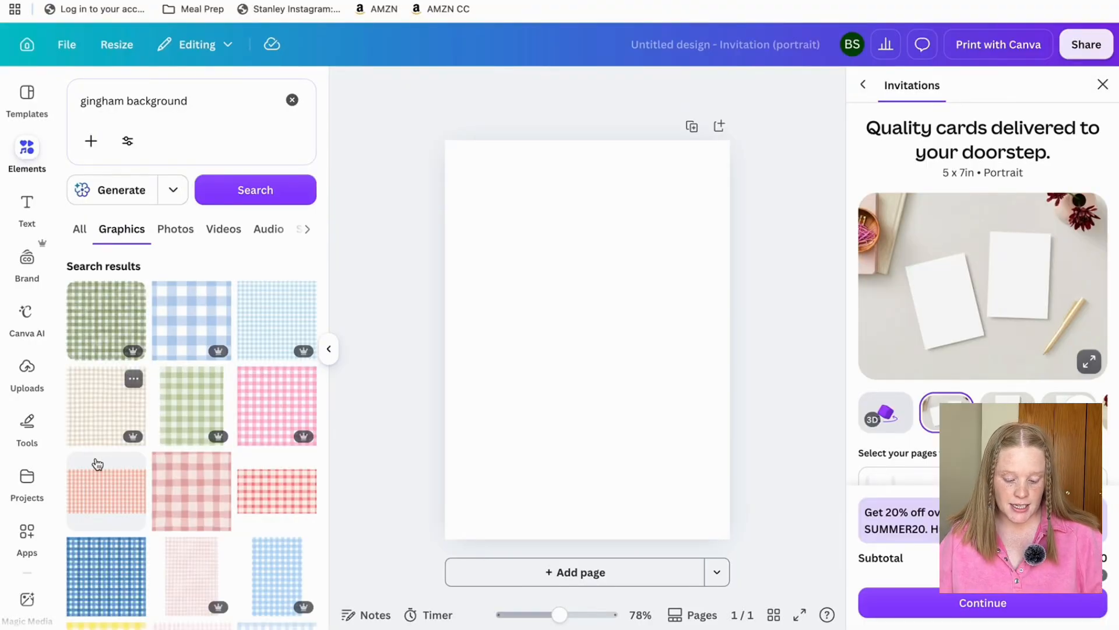
# Add a gingham graphic and stretch it to cover the whole page.
pyautogui.click(107, 505)
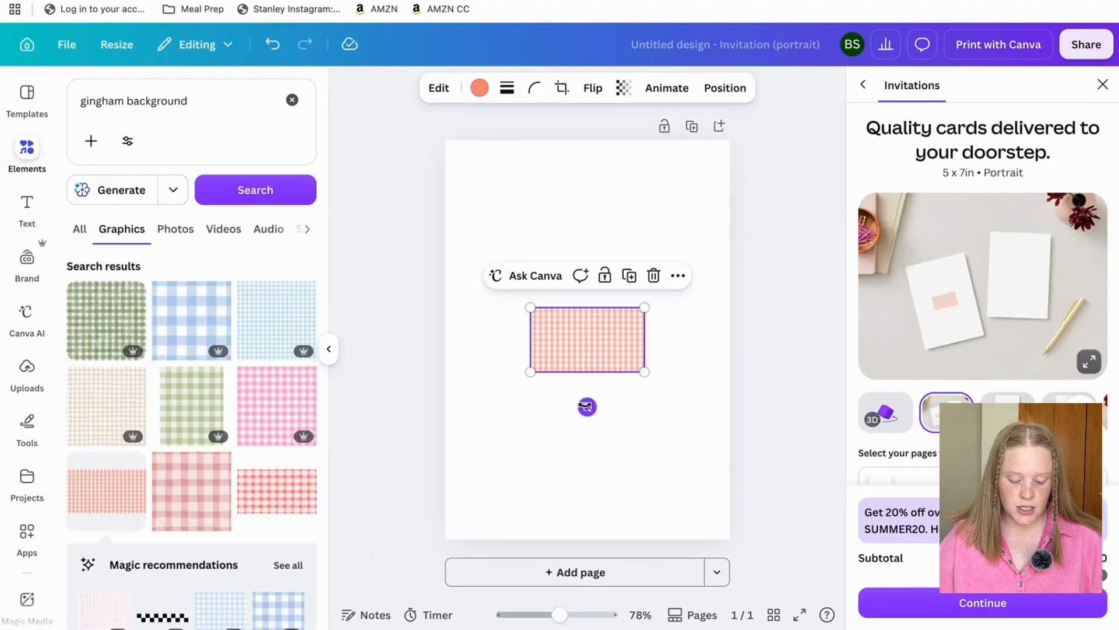
pyautogui.moveTo(587, 406); pyautogui.dragTo(493, 343)
pyautogui.moveTo(619, 282); pyautogui.dragTo(778, 134)
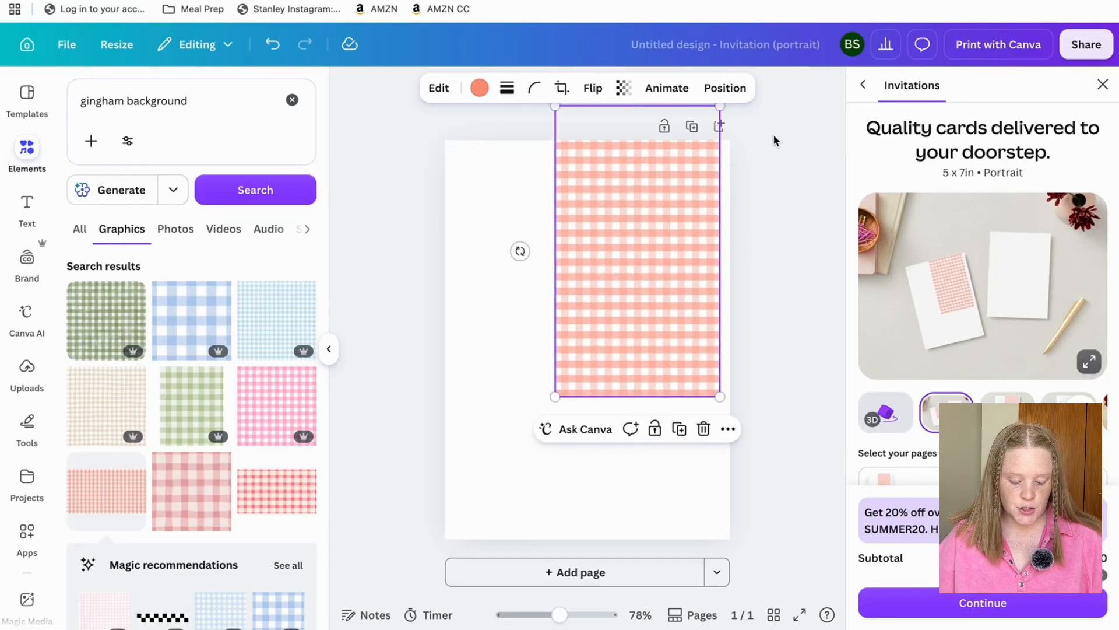
pyautogui.moveTo(89, 504); pyautogui.dragTo(459, 415)
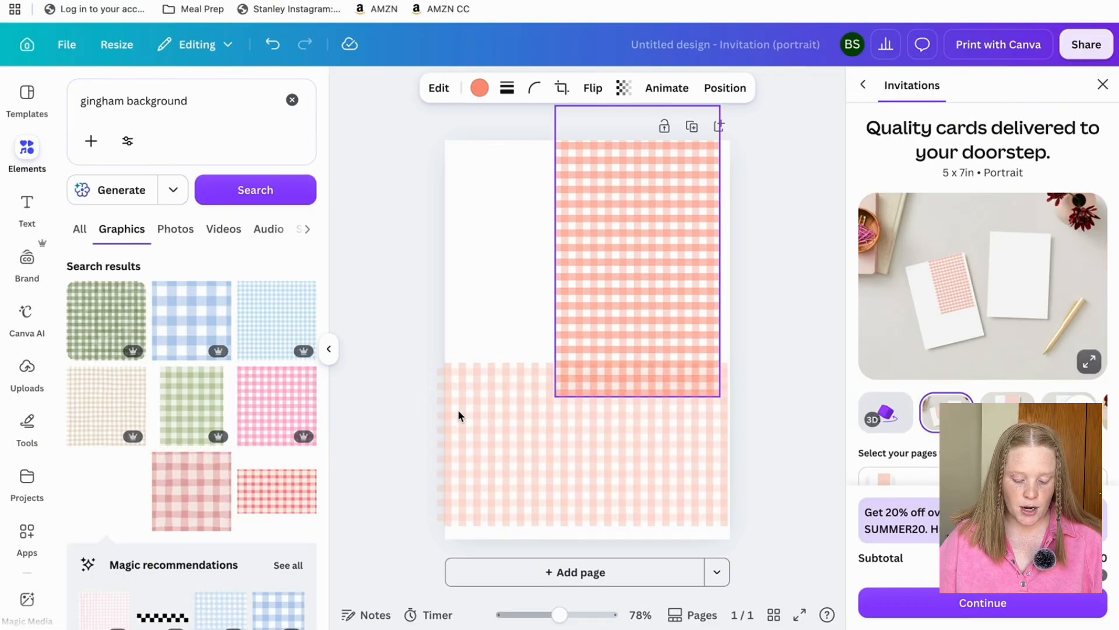
pyautogui.moveTo(458, 415); pyautogui.dragTo(460, 415)
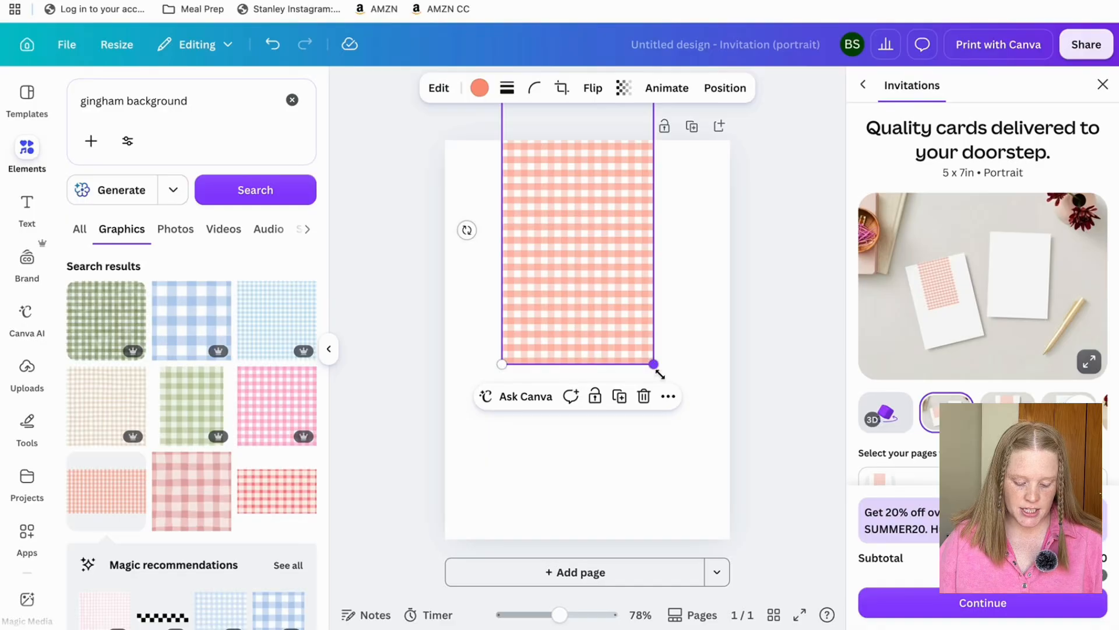
pyautogui.moveTo(652, 363); pyautogui.dragTo(812, 618)
pyautogui.moveTo(759, 468); pyautogui.dragTo(686, 471)
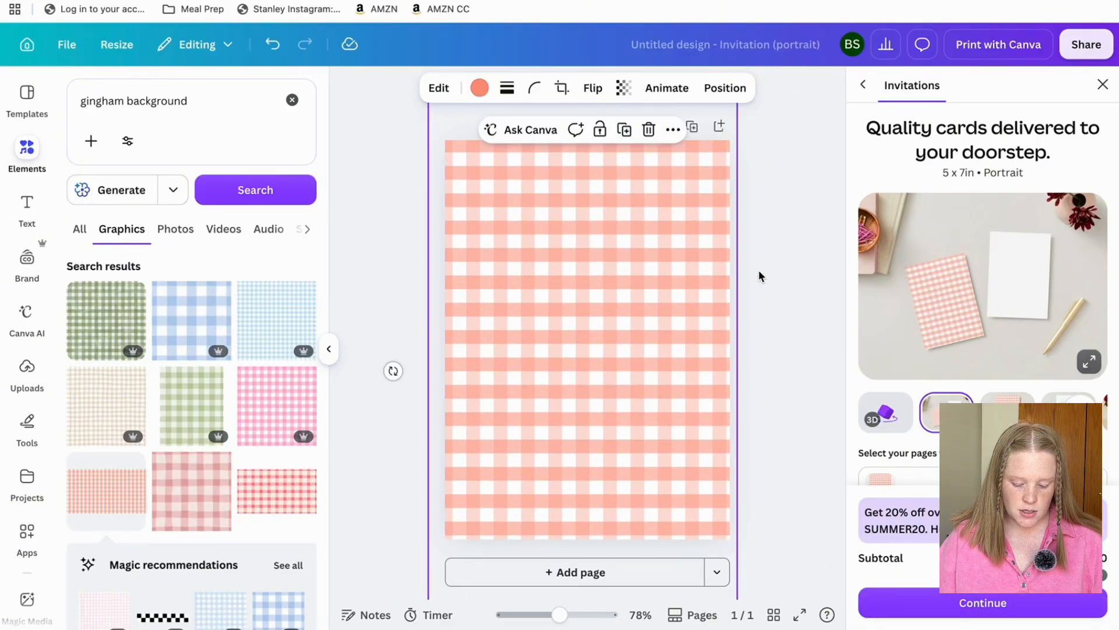
pyautogui.scroll(-2, 740, 340)
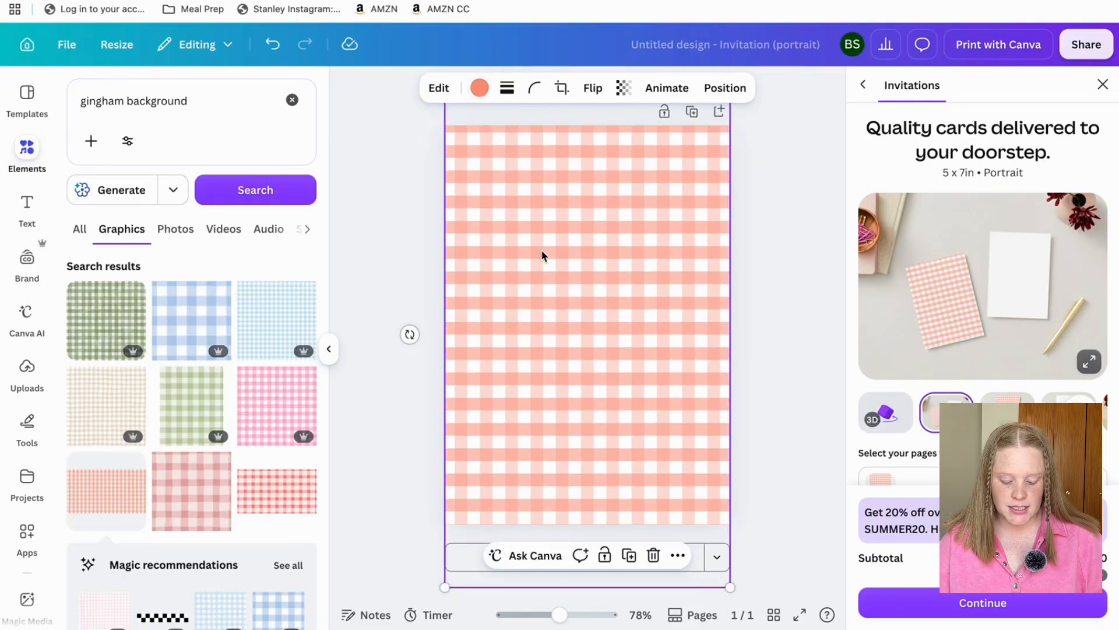
# Lighten the gingham's colour to a soft peach, #FABFB1.
pyautogui.click(484, 89)
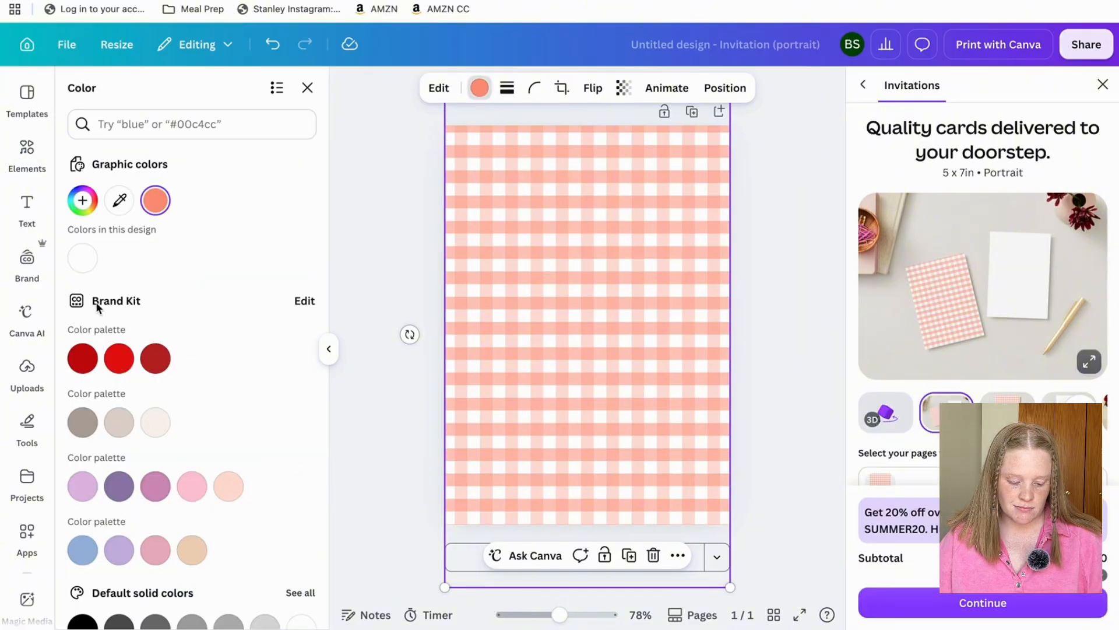
pyautogui.click(82, 201)
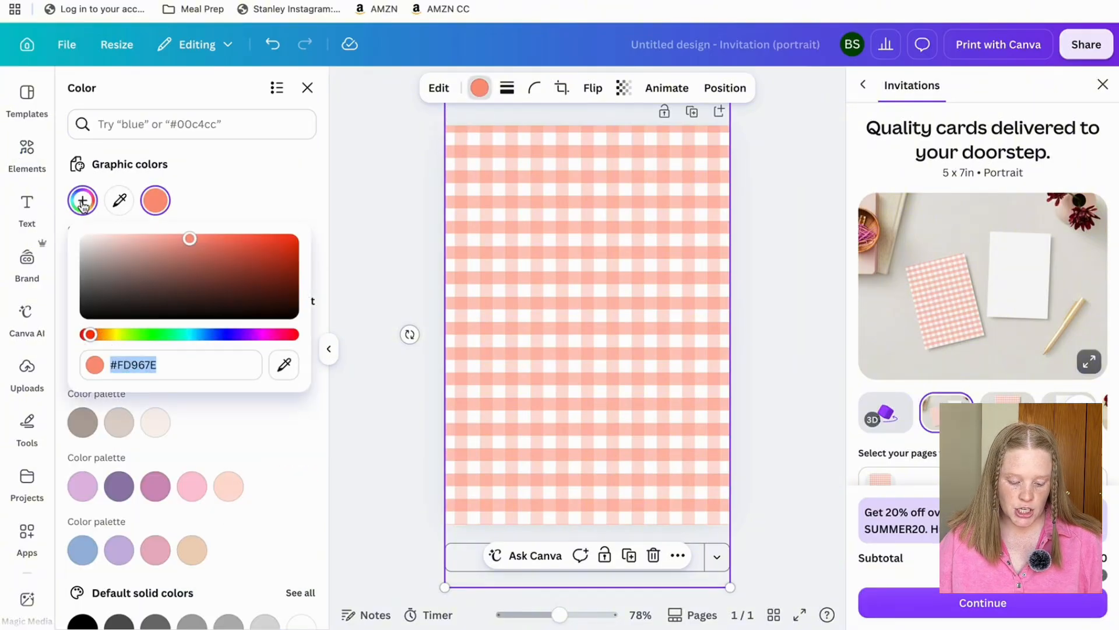
pyautogui.click(182, 239)
pyautogui.moveTo(183, 240); pyautogui.dragTo(145, 239)
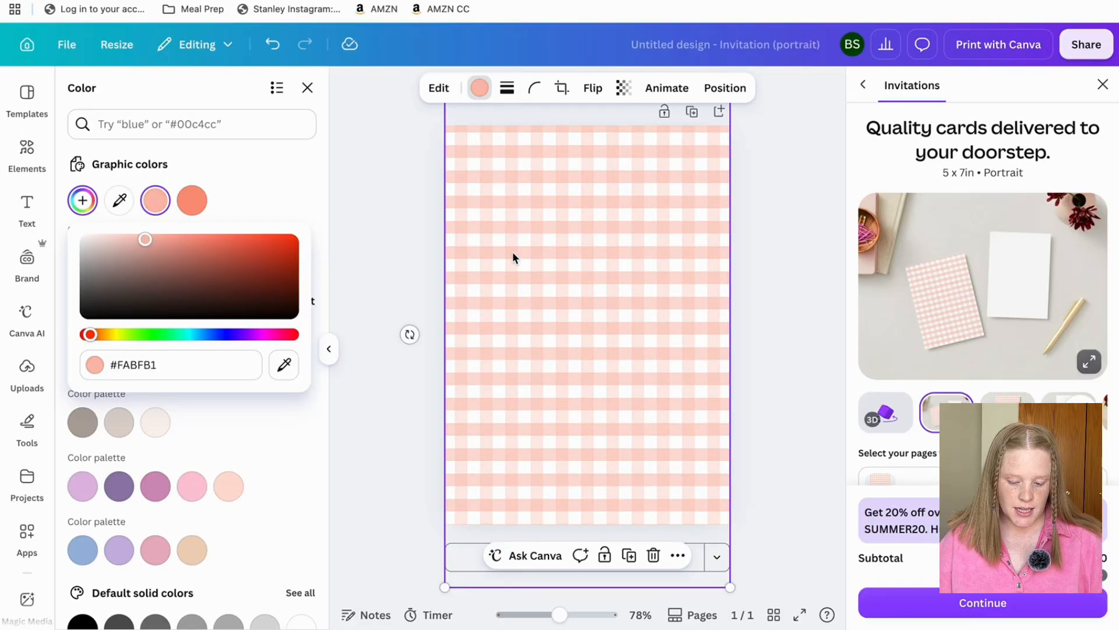
pyautogui.click(754, 251)
pyautogui.click(753, 250)
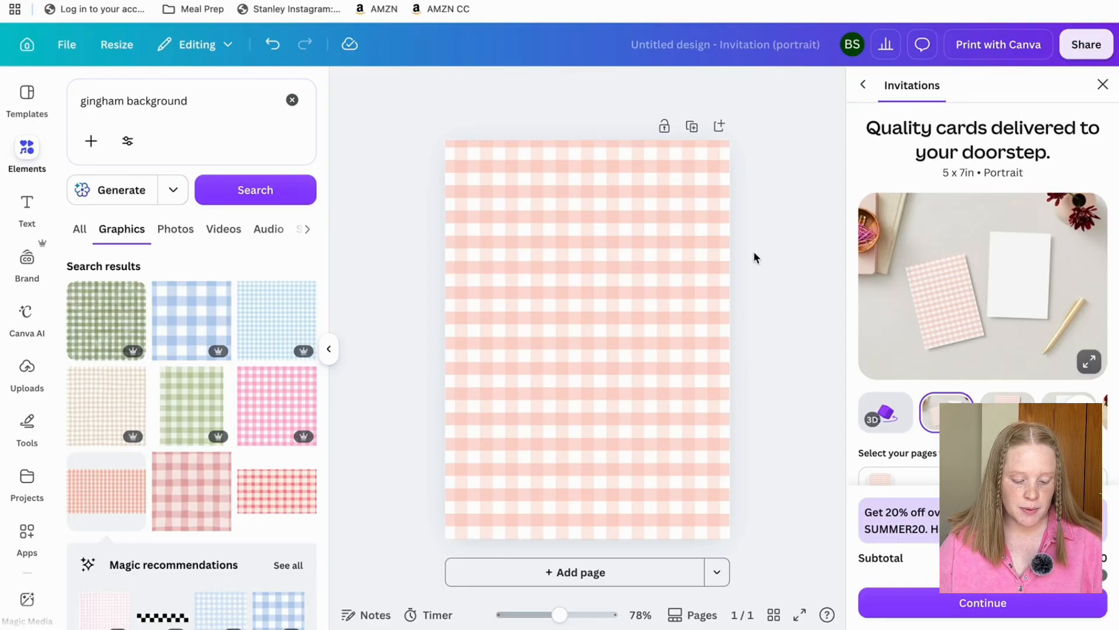
pyautogui.click(291, 100)
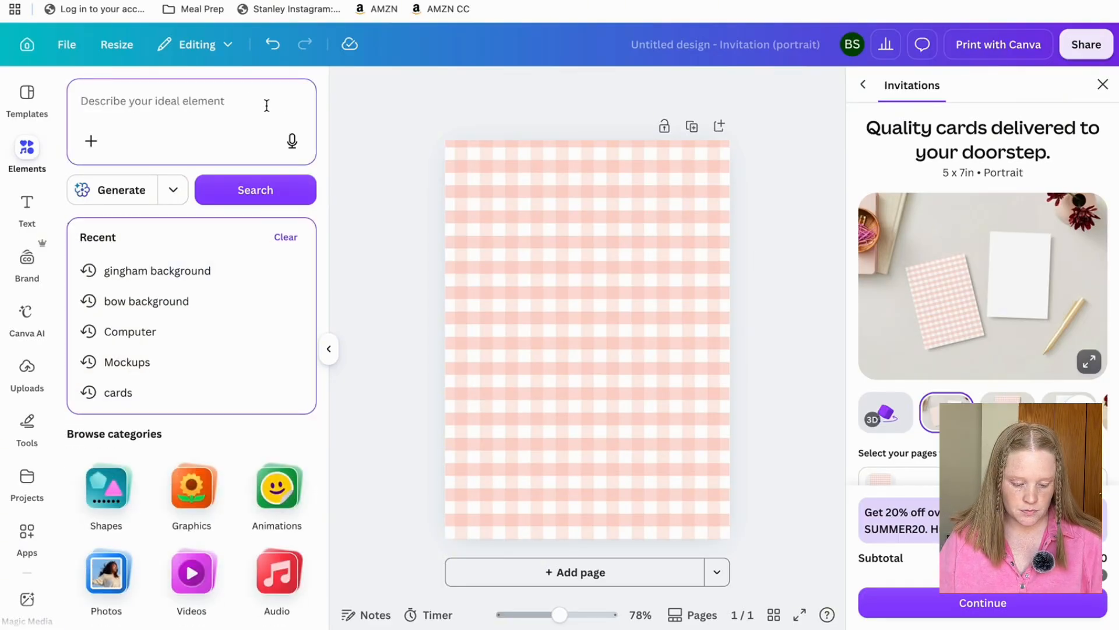
# Search elements for 'shapes arch', add the arch shape and make it white.
pyautogui.write('shapes')
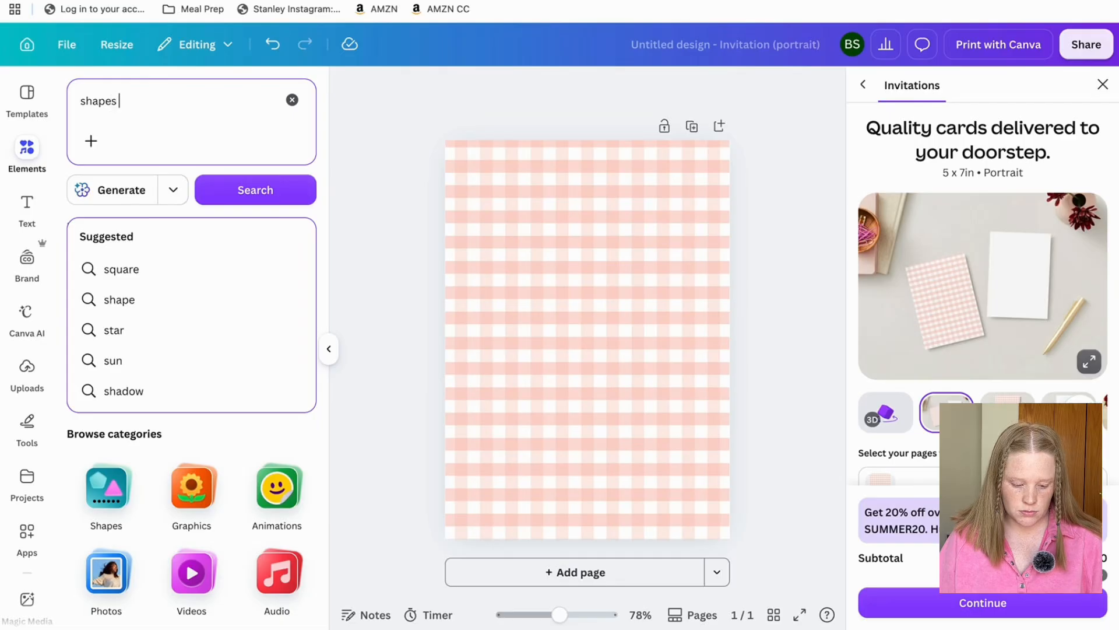
pyautogui.write(' arch')
pyautogui.press('Return')
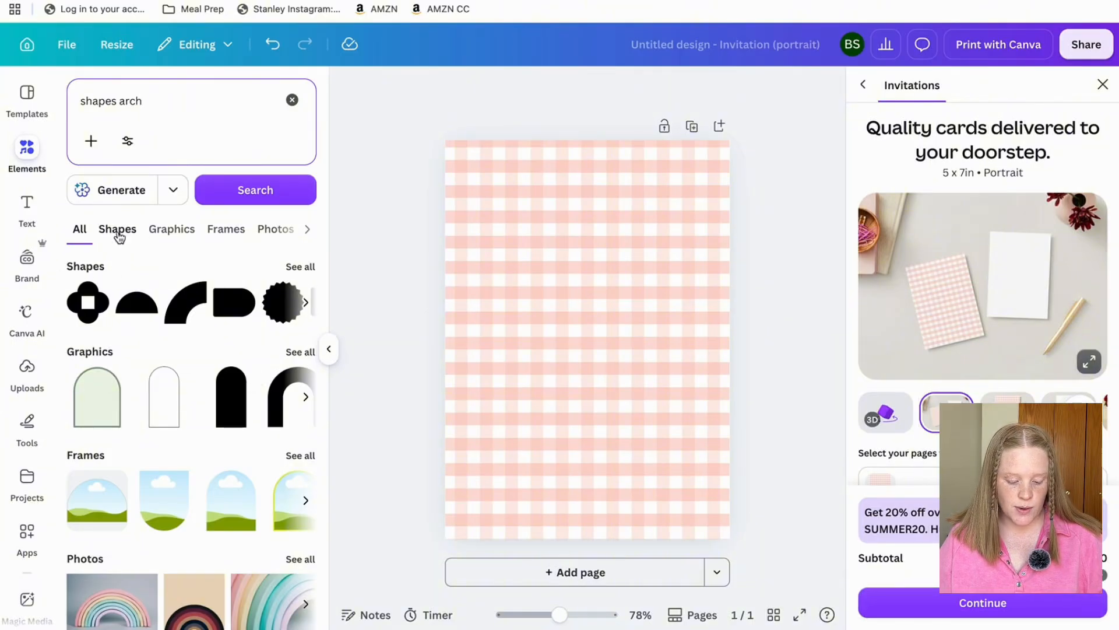
pyautogui.click(295, 266)
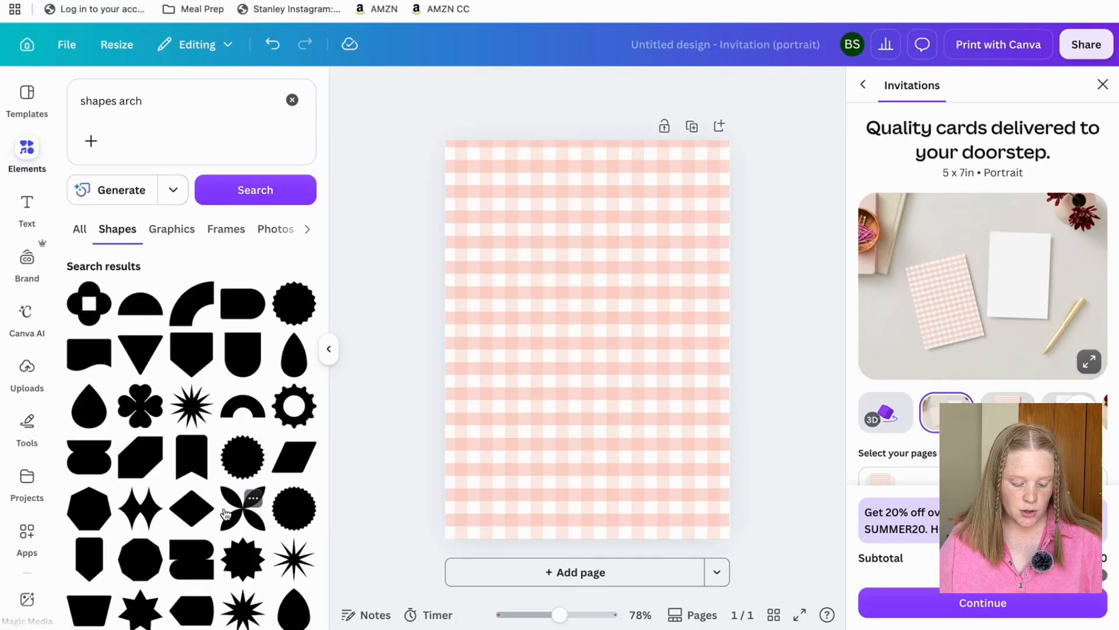
pyautogui.scroll(-3, 244, 467)
pyautogui.scroll(-1, 226, 513)
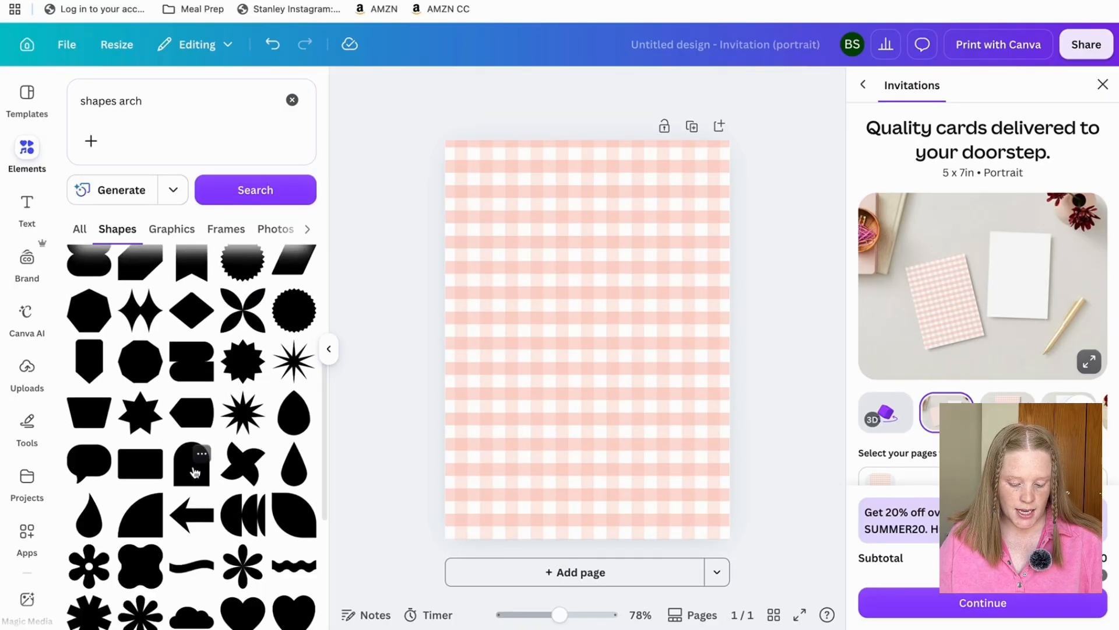
pyautogui.click(194, 471)
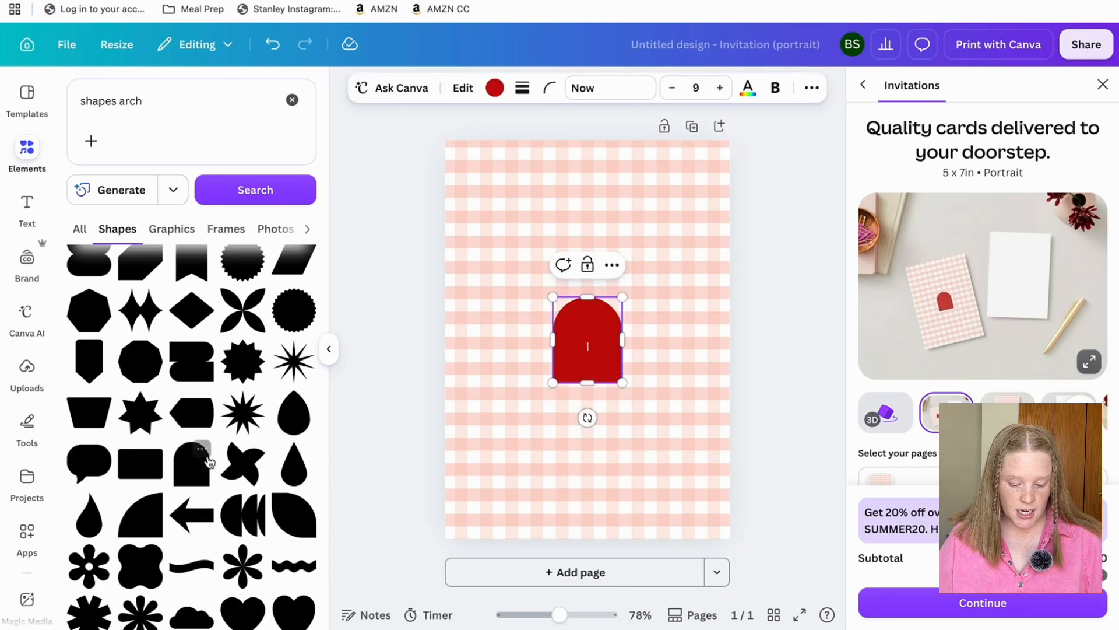
pyautogui.click(495, 88)
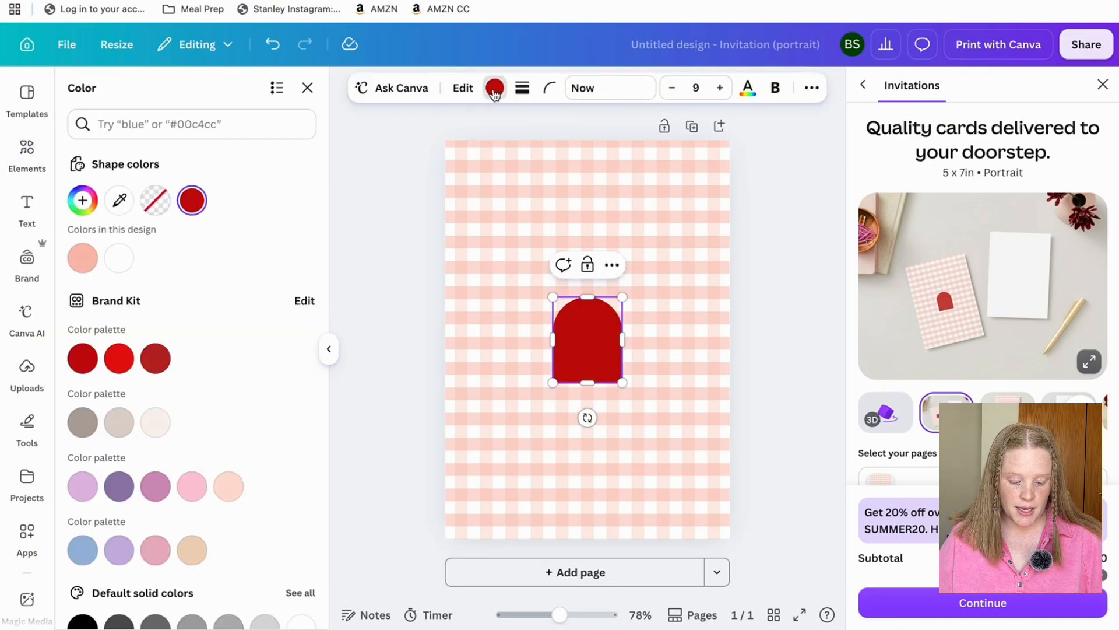
pyautogui.click(130, 266)
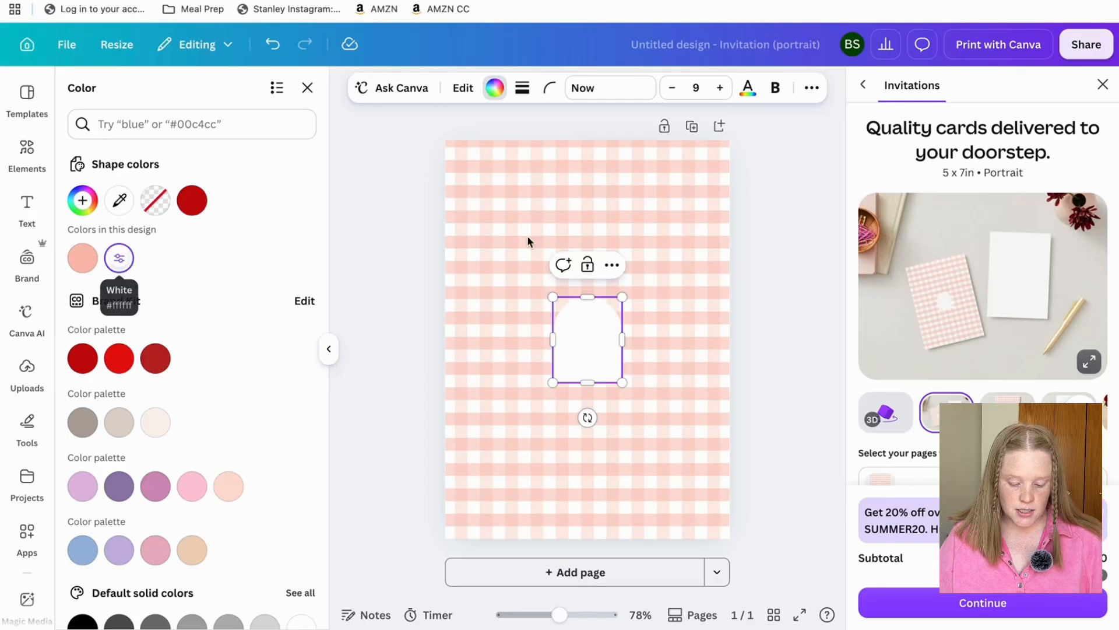
# Enlarge the arch and centre it so a gingham border shows around it.
pyautogui.moveTo(621, 297); pyautogui.dragTo(755, 133)
pyautogui.moveTo(656, 241); pyautogui.dragTo(577, 363)
pyautogui.moveTo(676, 257); pyautogui.dragTo(718, 204)
pyautogui.moveTo(582, 324); pyautogui.dragTo(570, 323)
pyautogui.press('Escape')
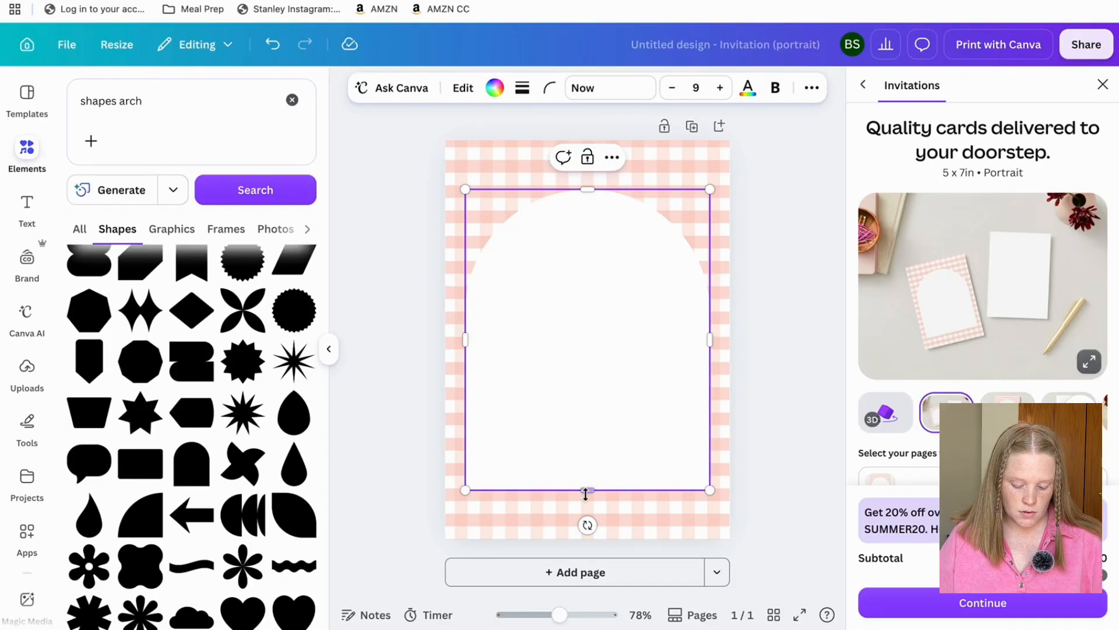
pyautogui.moveTo(587, 490); pyautogui.dragTo(587, 518)
pyautogui.moveTo(588, 415); pyautogui.dragTo(587, 385)
pyautogui.moveTo(587, 487); pyautogui.dragTo(586, 517)
pyautogui.moveTo(588, 425)
pyautogui.mouseDown()
pyautogui.moveTo(570, 420)
pyautogui.moveTo(594, 403)
pyautogui.moveTo(575, 412)
pyautogui.moveTo(586, 423)
pyautogui.mouseUp()
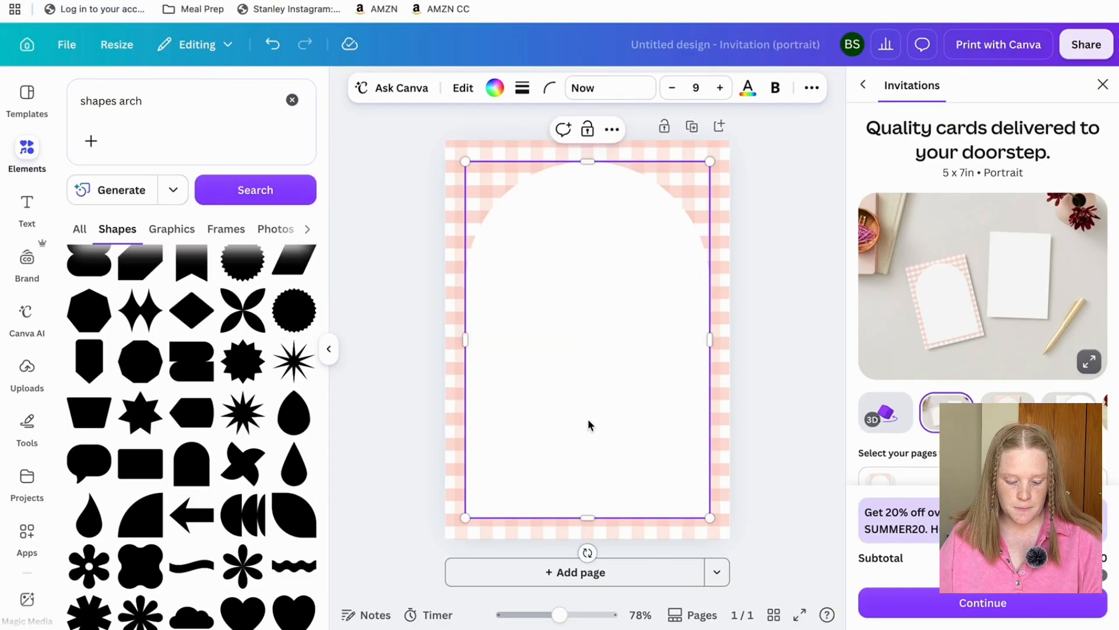
pyautogui.click(790, 327)
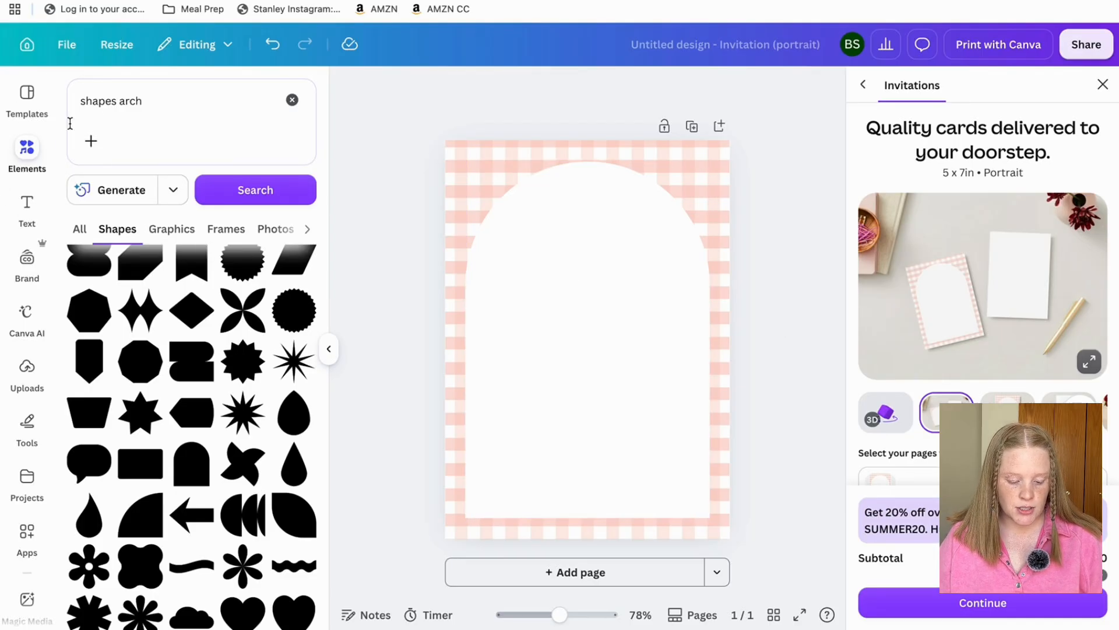
# Search elements for 'bow' and add the peach watercolour bow graphic.
pyautogui.tripleClick(181, 98)
pyautogui.write('bow')
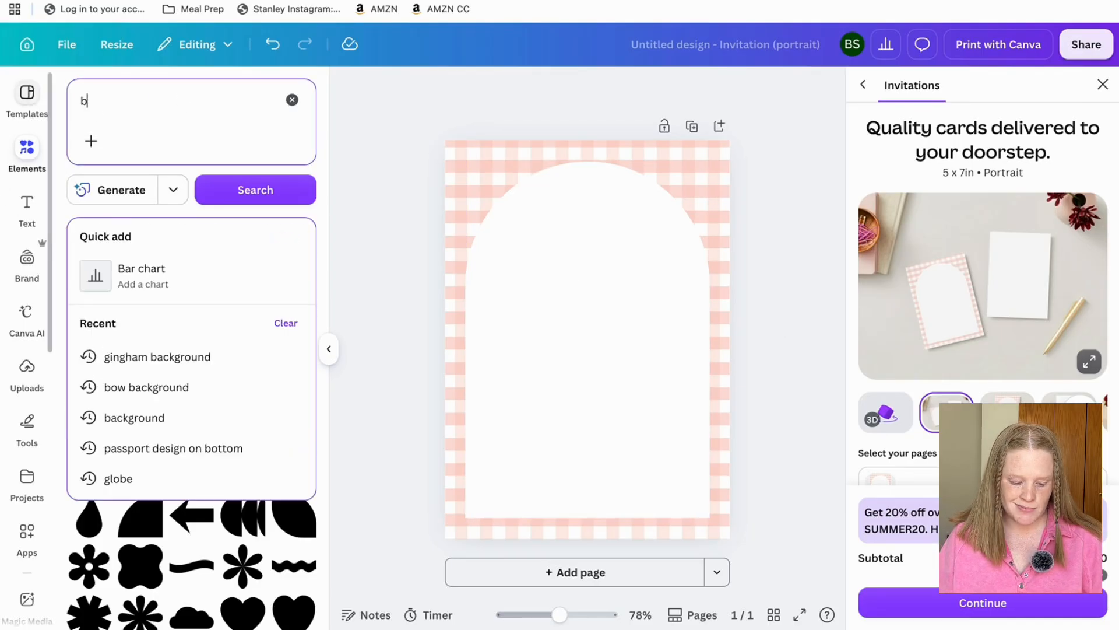
pyautogui.press('Return')
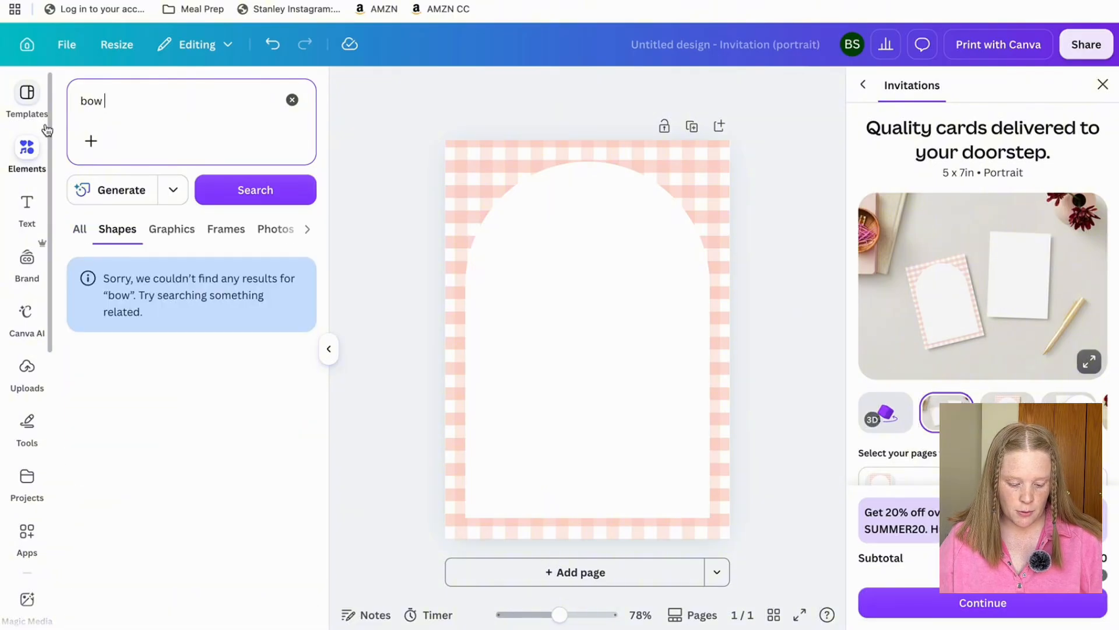
pyautogui.click(80, 229)
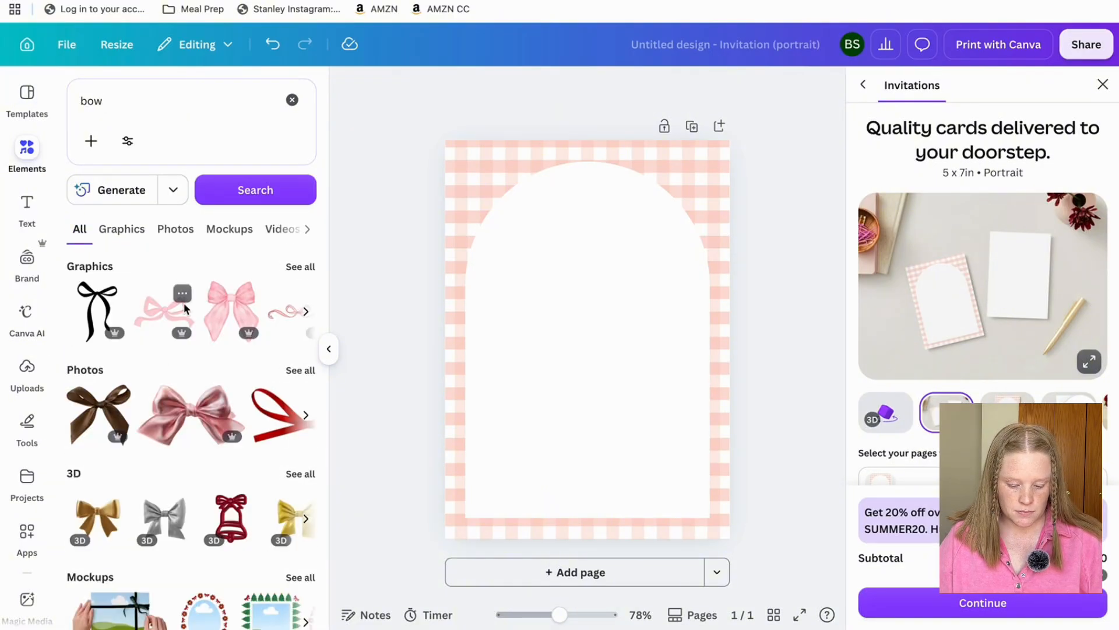
pyautogui.click(301, 266)
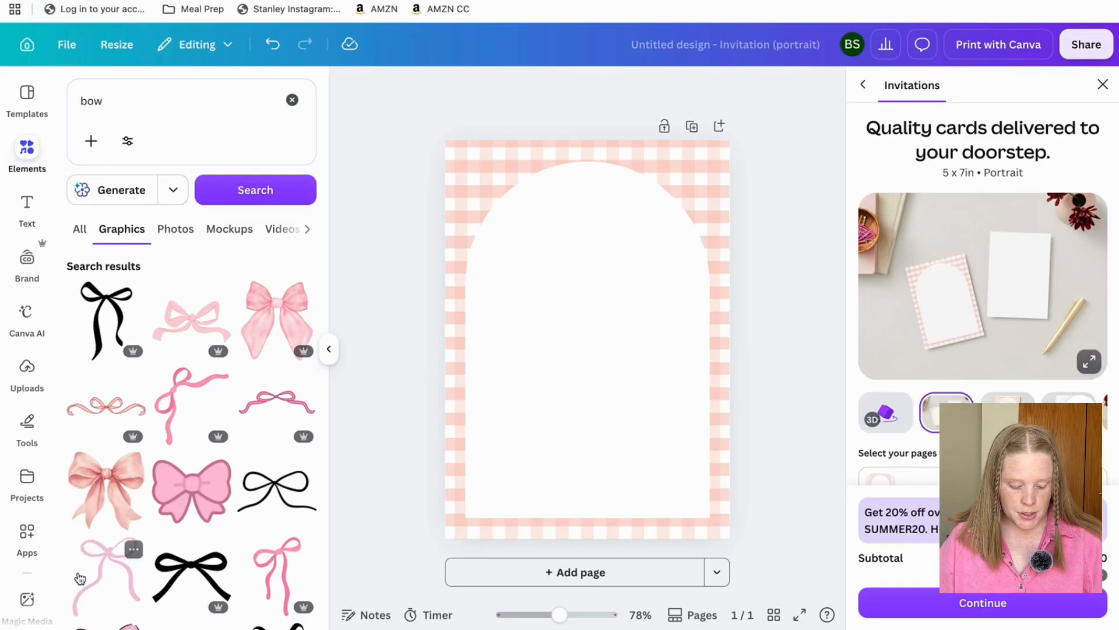
pyautogui.click(105, 484)
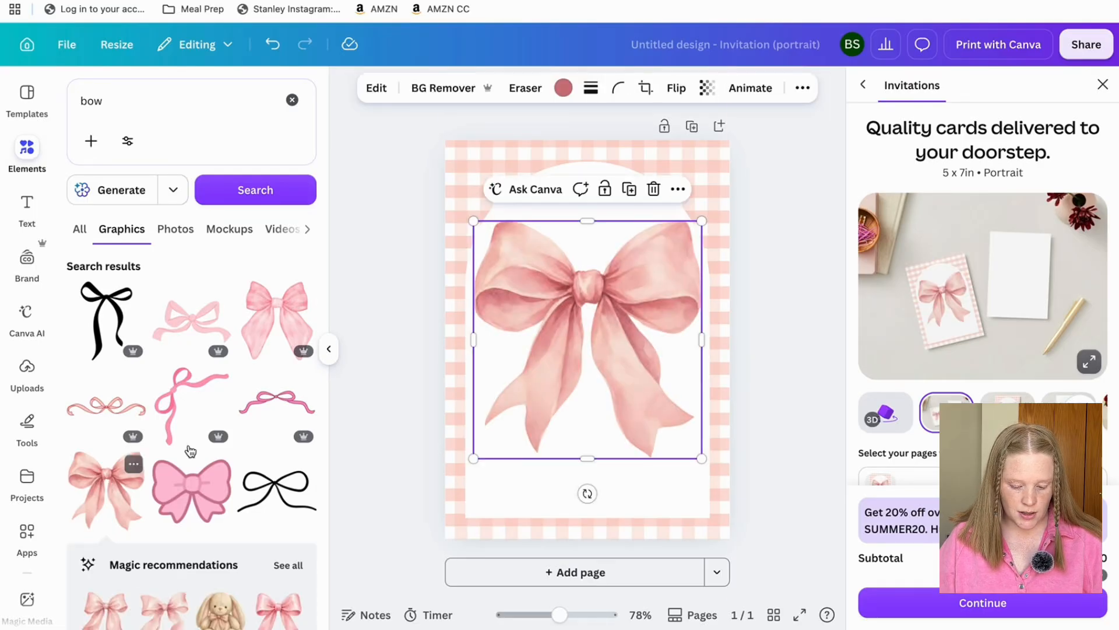
# Shrink the bow and place it at the top centre of the card.
pyautogui.moveTo(612, 317); pyautogui.dragTo(615, 188)
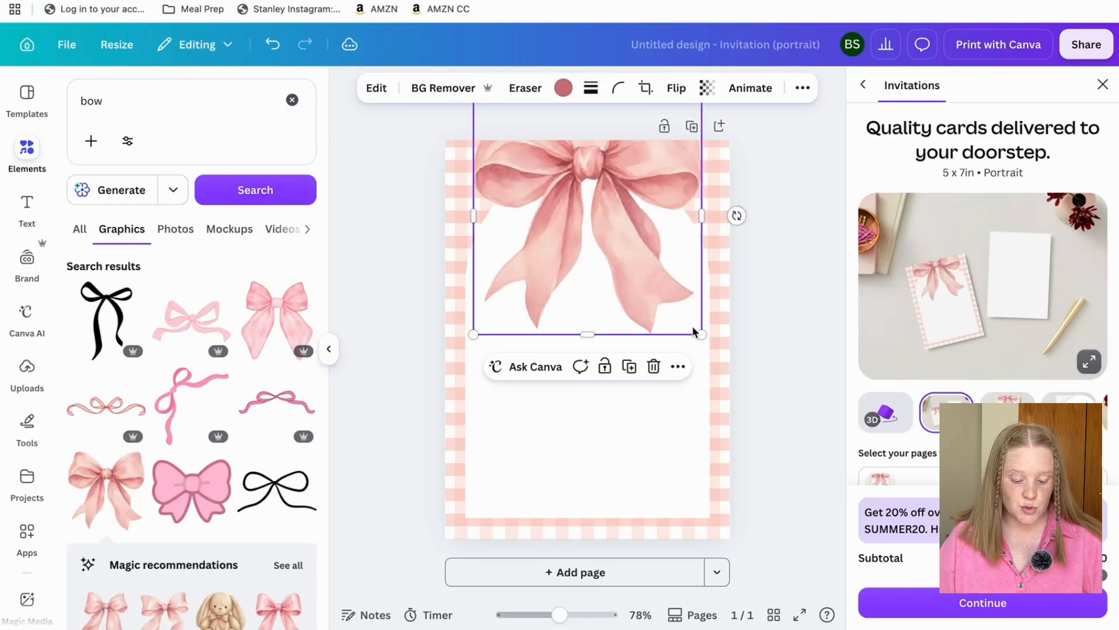
pyautogui.moveTo(701, 334); pyautogui.dragTo(653, 243)
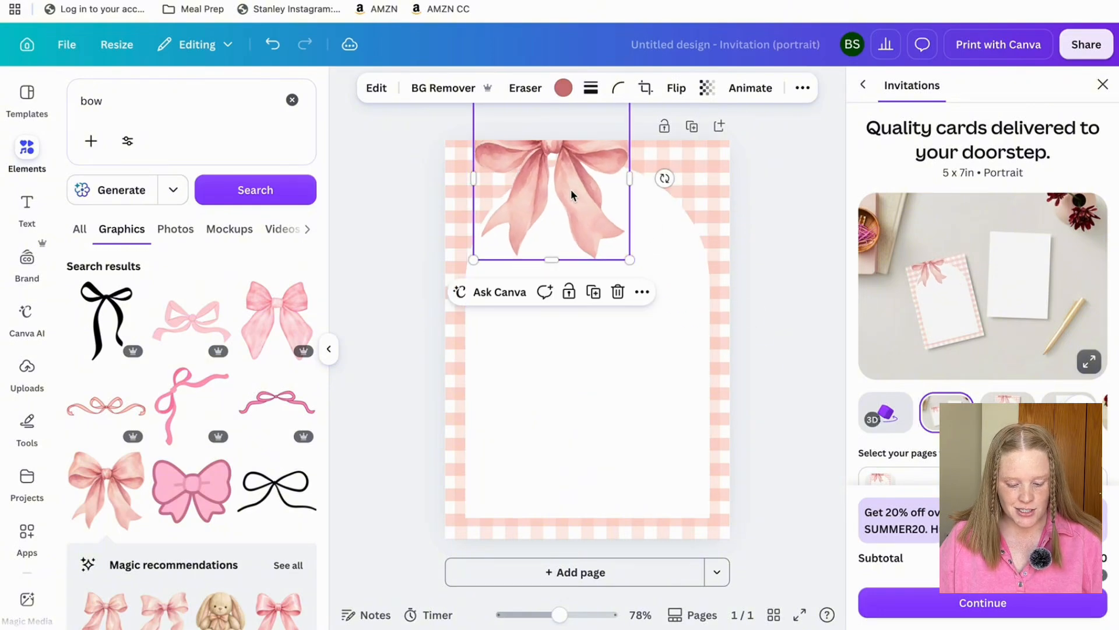
pyautogui.moveTo(569, 195); pyautogui.dragTo(607, 224)
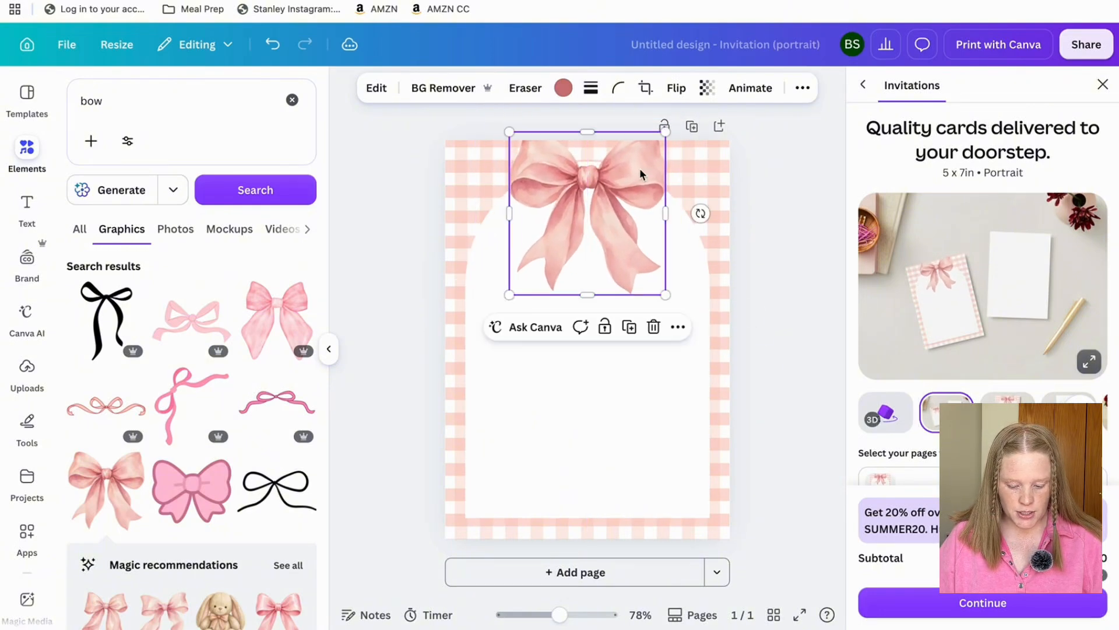
pyautogui.moveTo(665, 139); pyautogui.dragTo(640, 140)
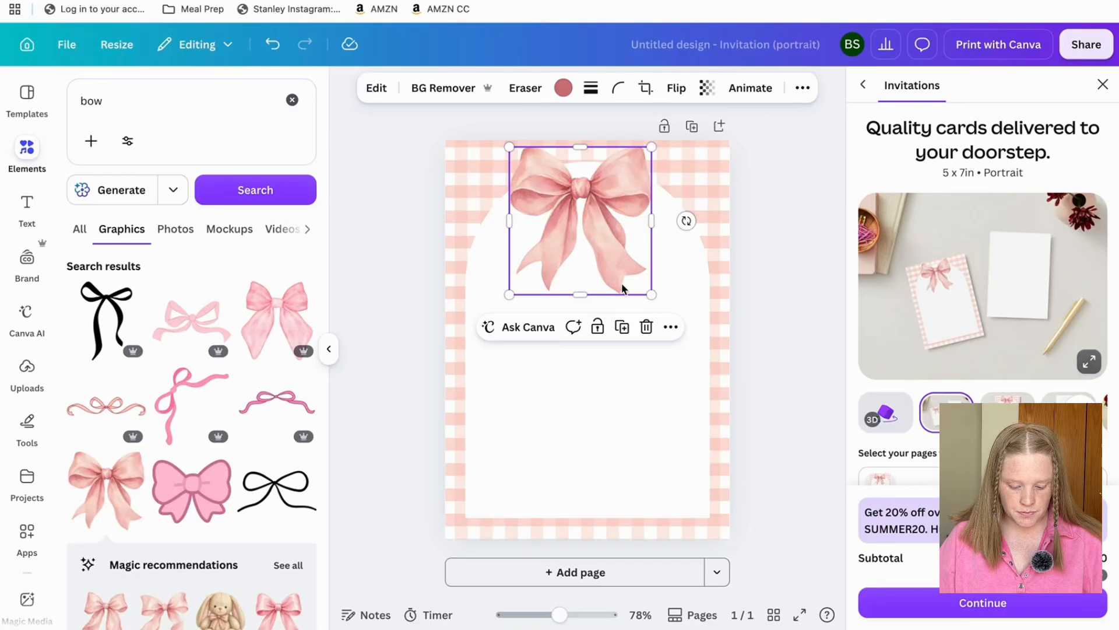
pyautogui.moveTo(651, 294); pyautogui.dragTo(633, 276)
pyautogui.moveTo(570, 222)
pyautogui.mouseDown()
pyautogui.moveTo(585, 200)
pyautogui.moveTo(575, 212)
pyautogui.mouseUp()
# Lower the white arch's top edge, then slightly enlarge and recentre the bow.
pyautogui.click(522, 340)
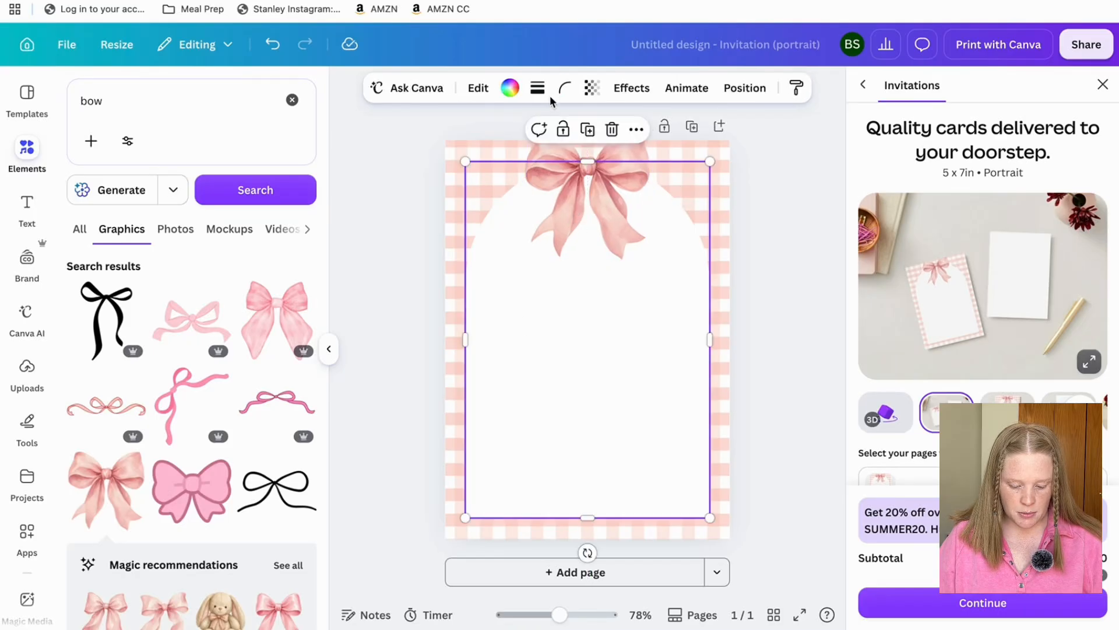
pyautogui.moveTo(587, 165); pyautogui.dragTo(618, 203)
pyautogui.click(615, 176)
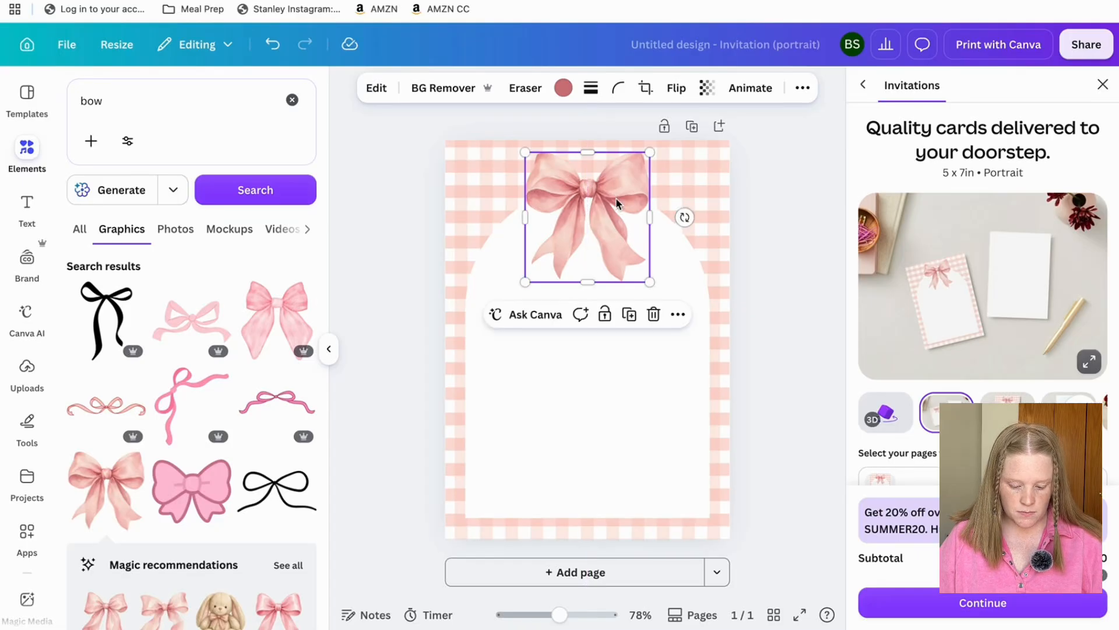
pyautogui.moveTo(649, 282); pyautogui.dragTo(665, 298)
pyautogui.moveTo(610, 242); pyautogui.dragTo(610, 246)
pyautogui.click(767, 255)
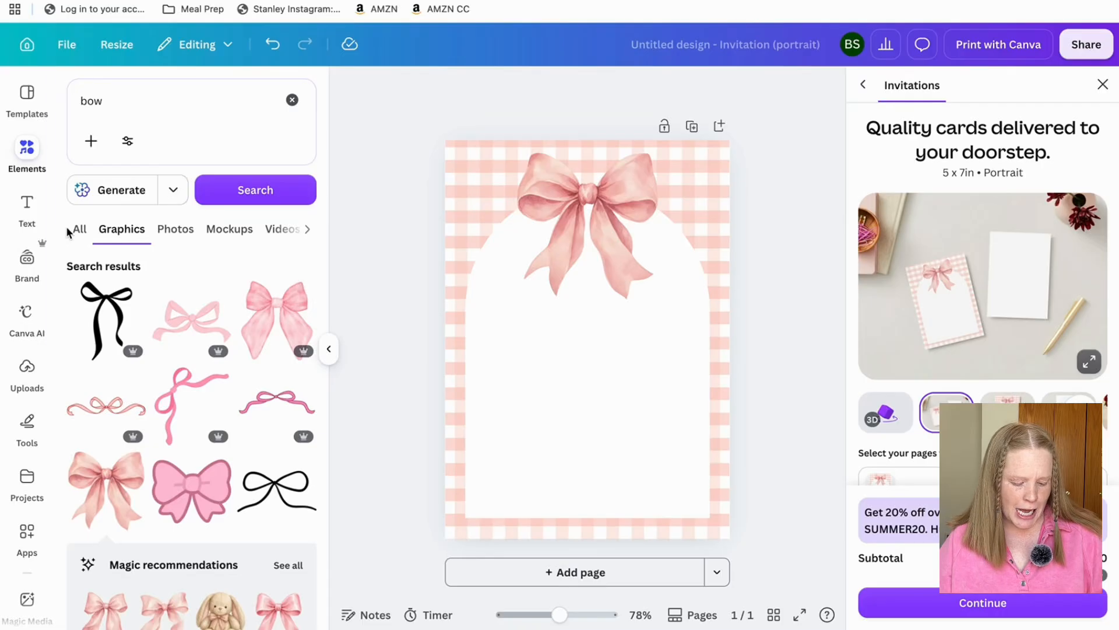
# Add a new text box to the card and clear its placeholder text.
pyautogui.click(26, 211)
pyautogui.click(225, 150)
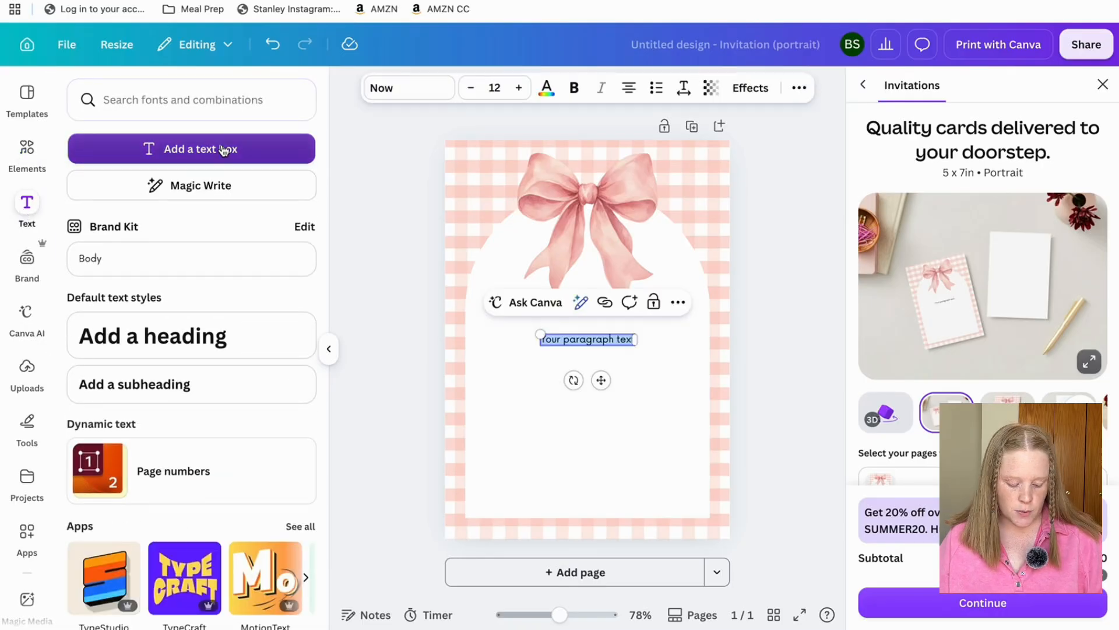
pyautogui.press('BackSpace')
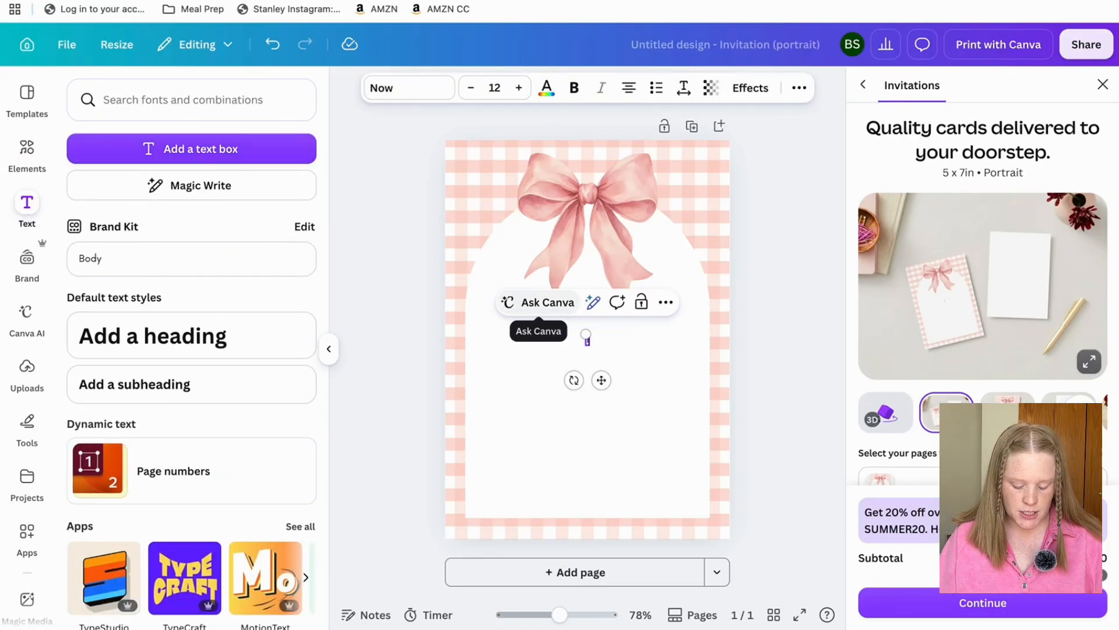
pyautogui.press('BackSpace')
pyautogui.press('BackSpace')
pyautogui.press('BackSpace')
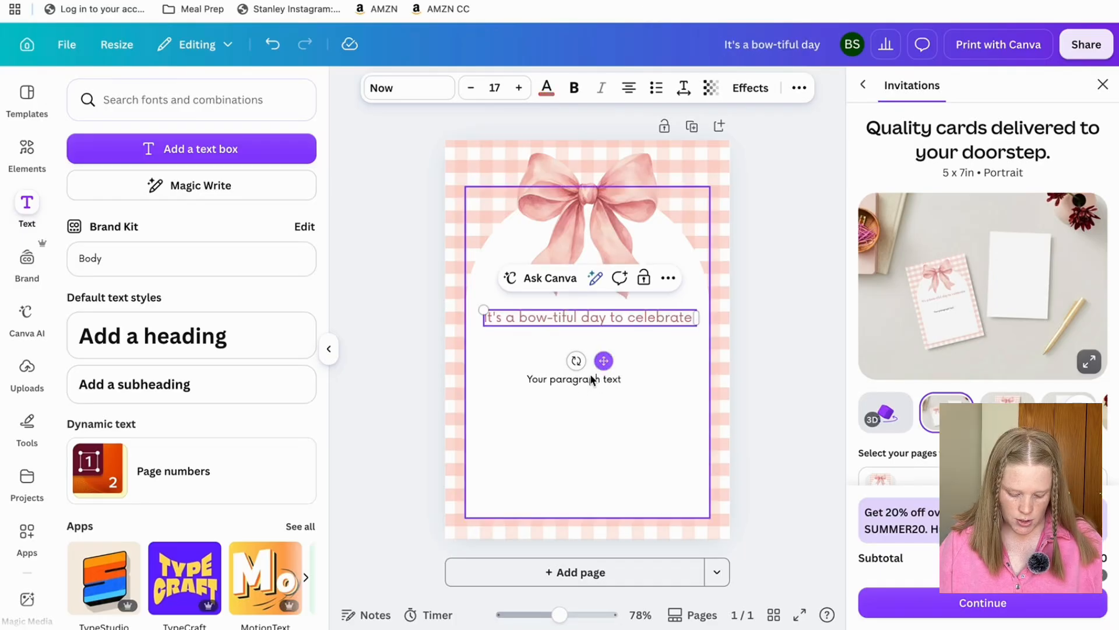
# Write the honoree's name in the Signature script font and duplicate the curved greeting.
pyautogui.click(574, 380)
pyautogui.click(574, 380)
pyautogui.press('BackSpace')
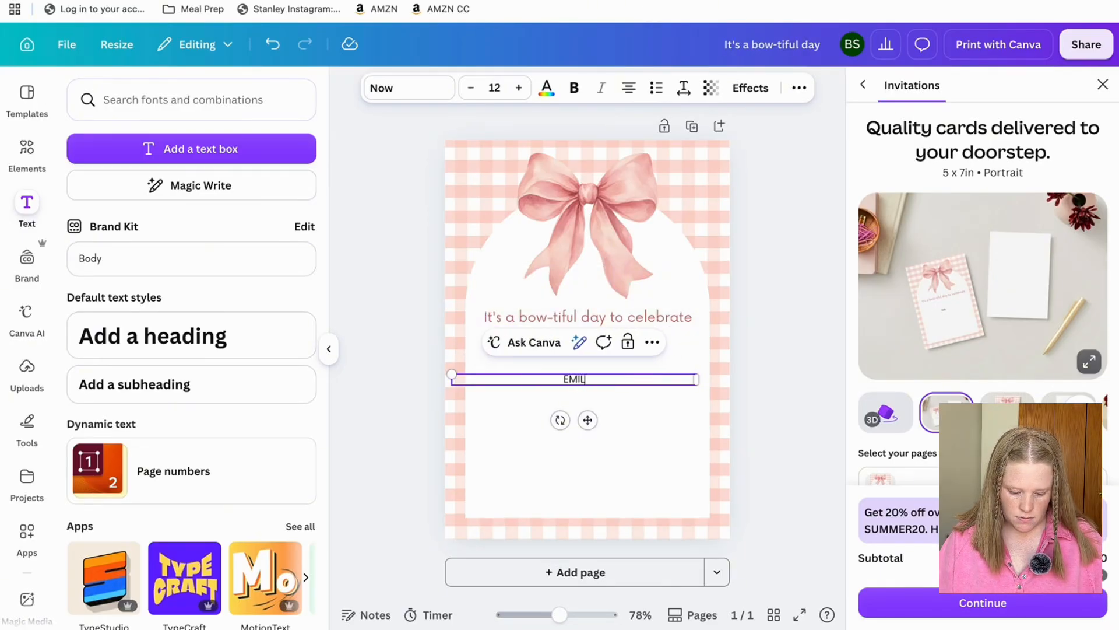
pyautogui.write('Emily')
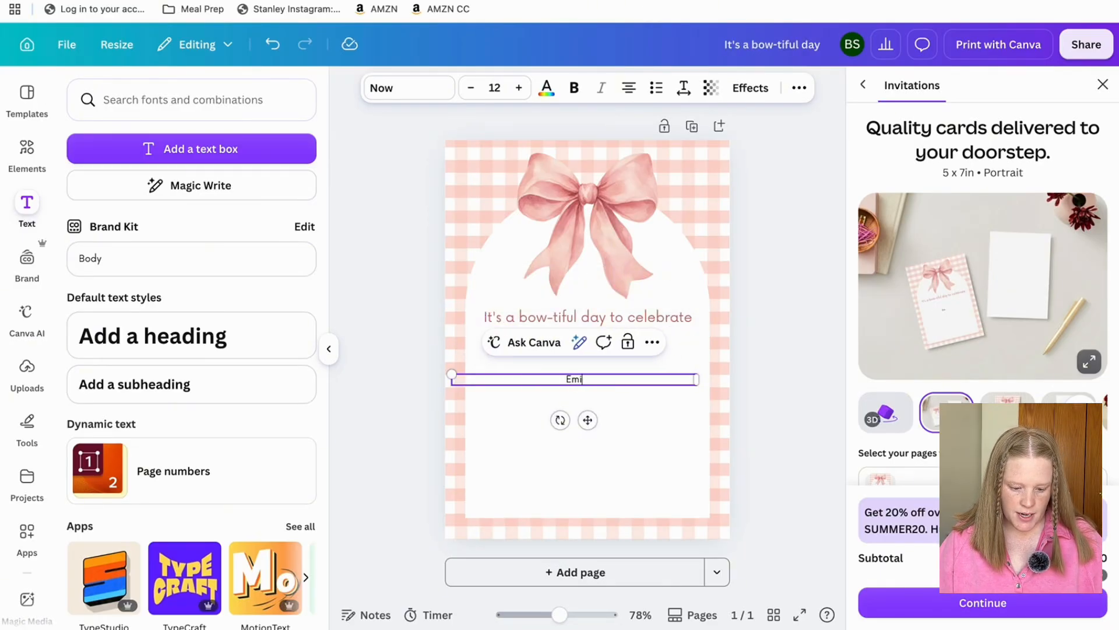
pyautogui.click(387, 87)
pyautogui.scroll(-5, 153, 429)
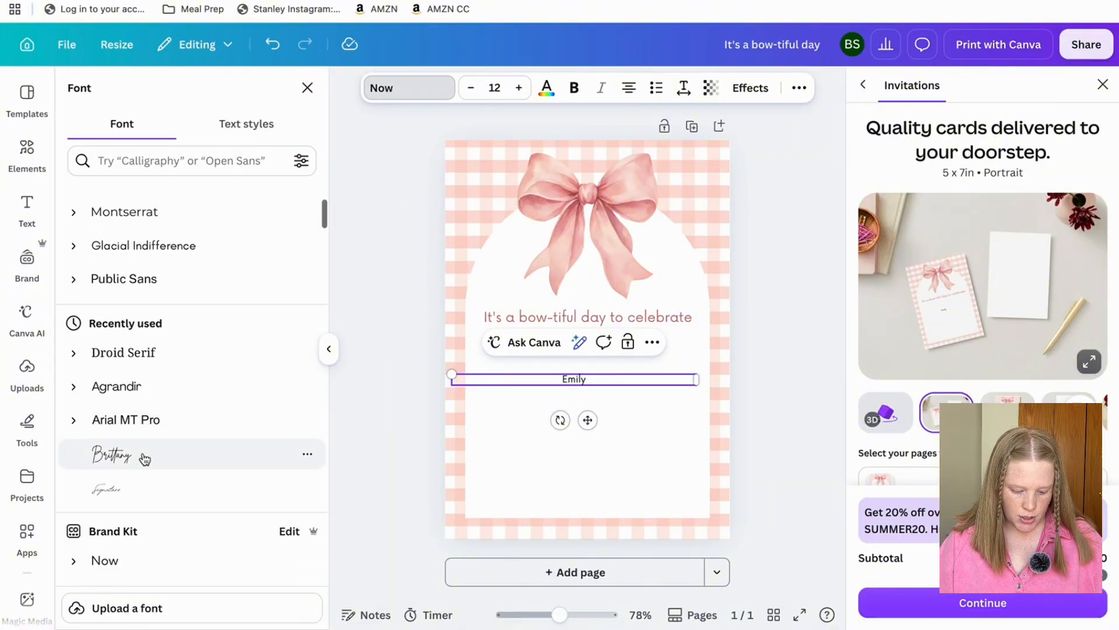
pyautogui.click(119, 493)
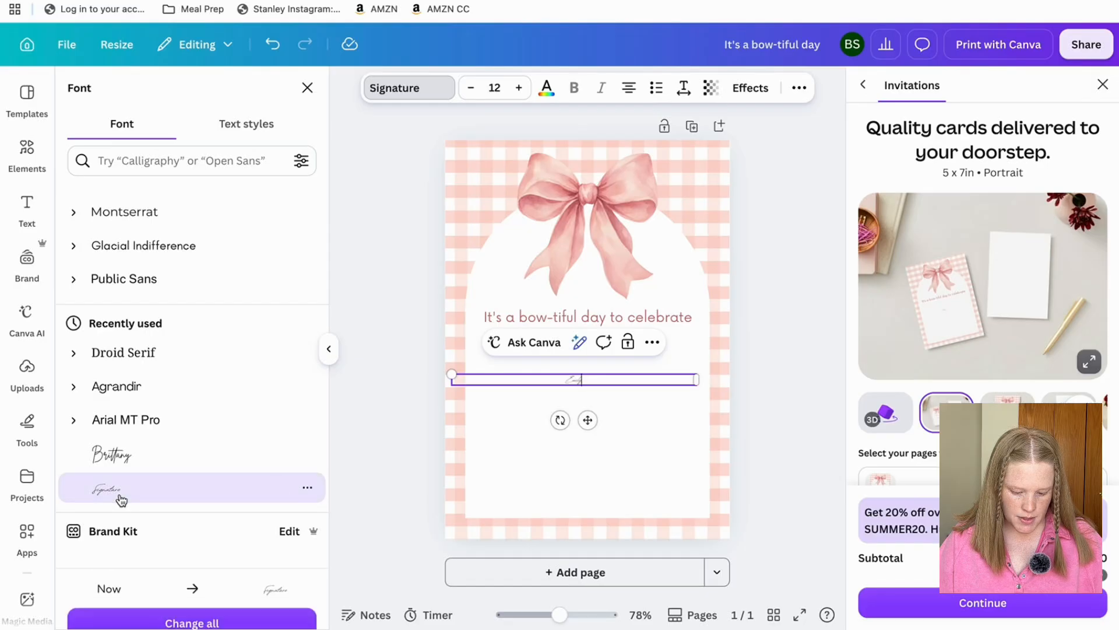
pyautogui.click(125, 457)
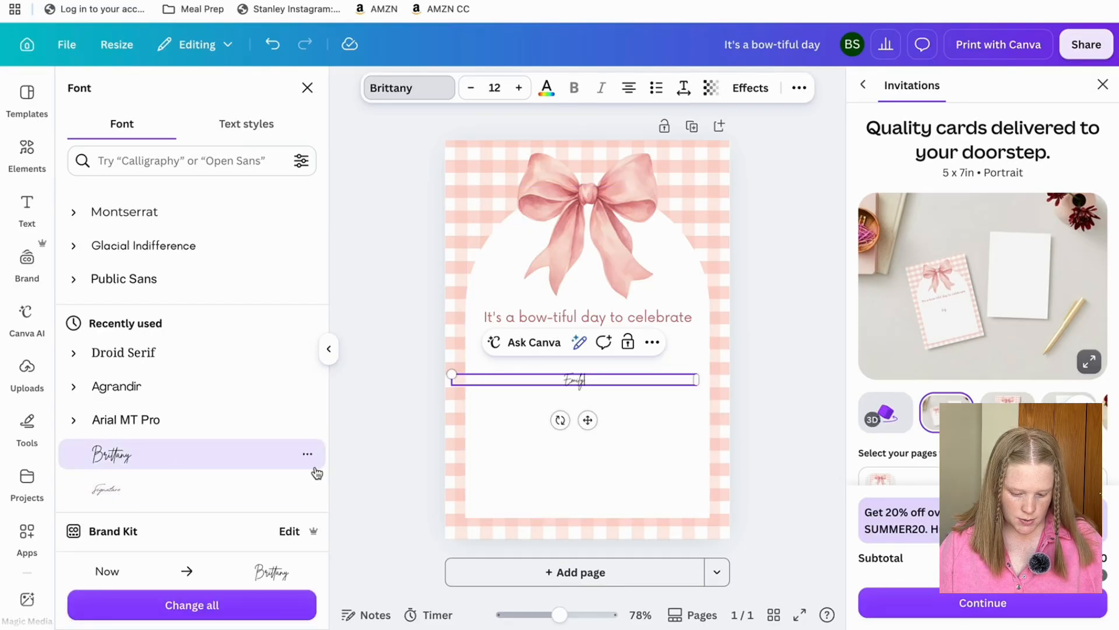
pyautogui.click(179, 499)
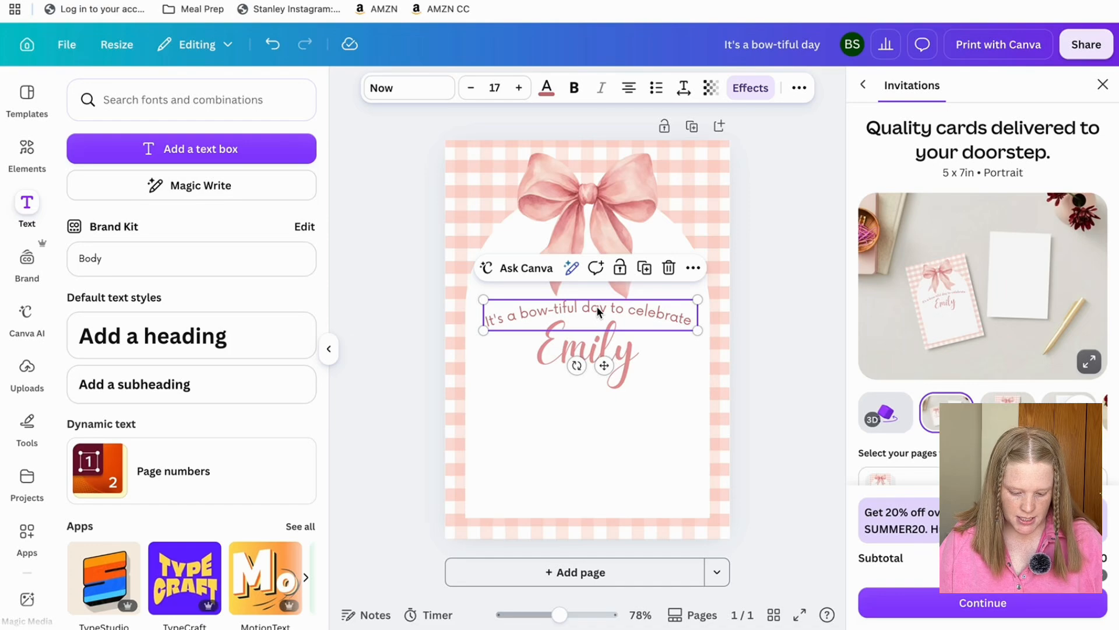
pyautogui.press('super+d')
# Move the greeting copy below the honoree's name and start editing it.
pyautogui.moveTo(596, 318); pyautogui.dragTo(589, 426)
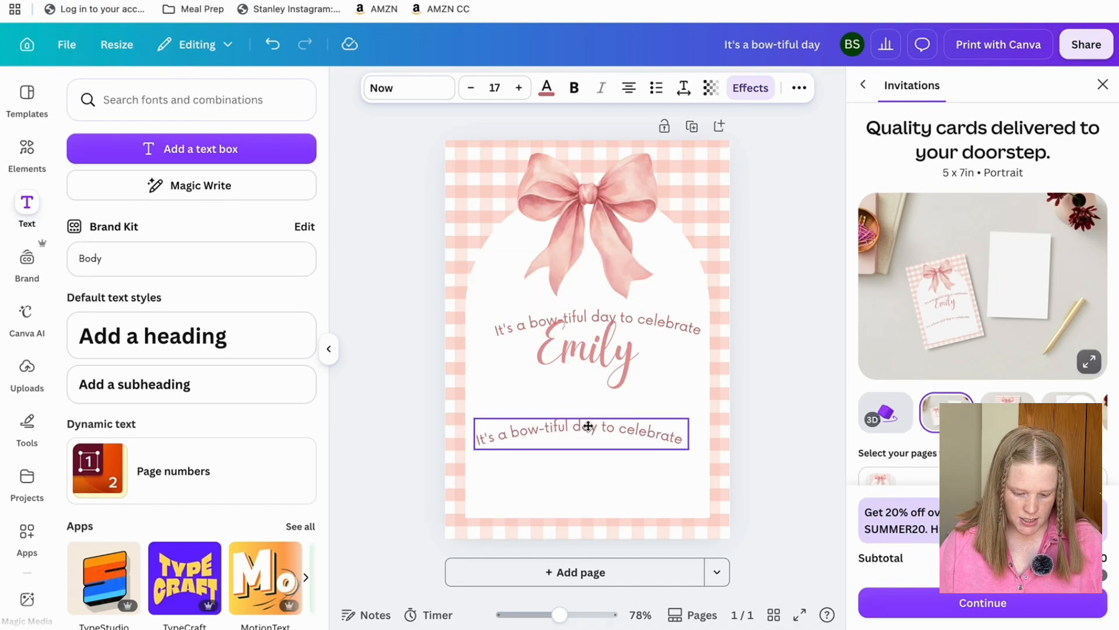
pyautogui.click(590, 353)
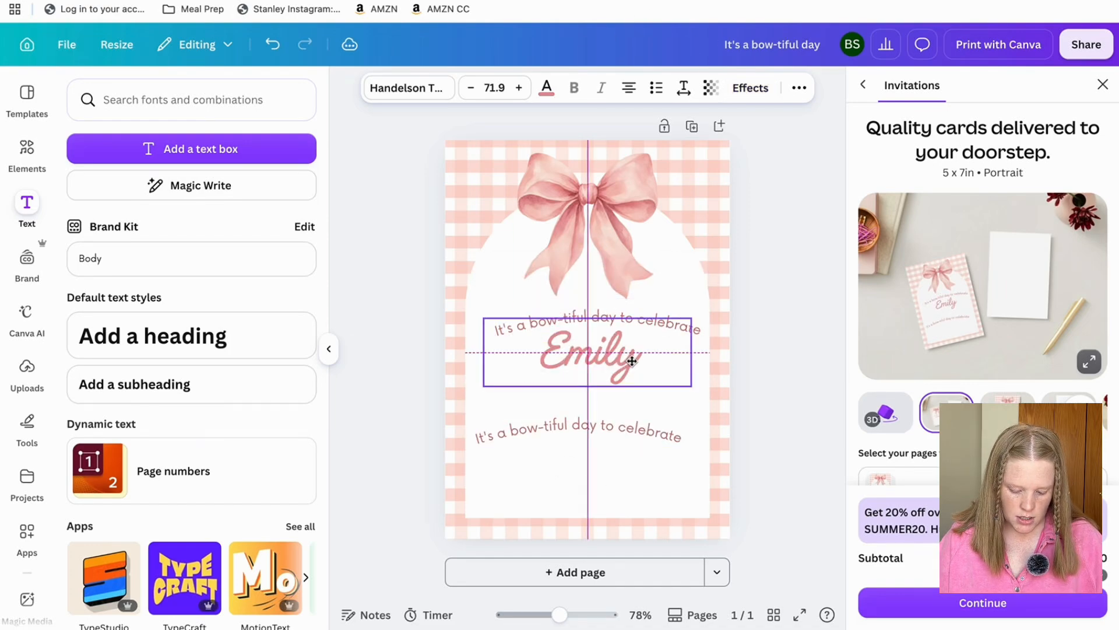
pyautogui.click(605, 420)
pyautogui.click(601, 423)
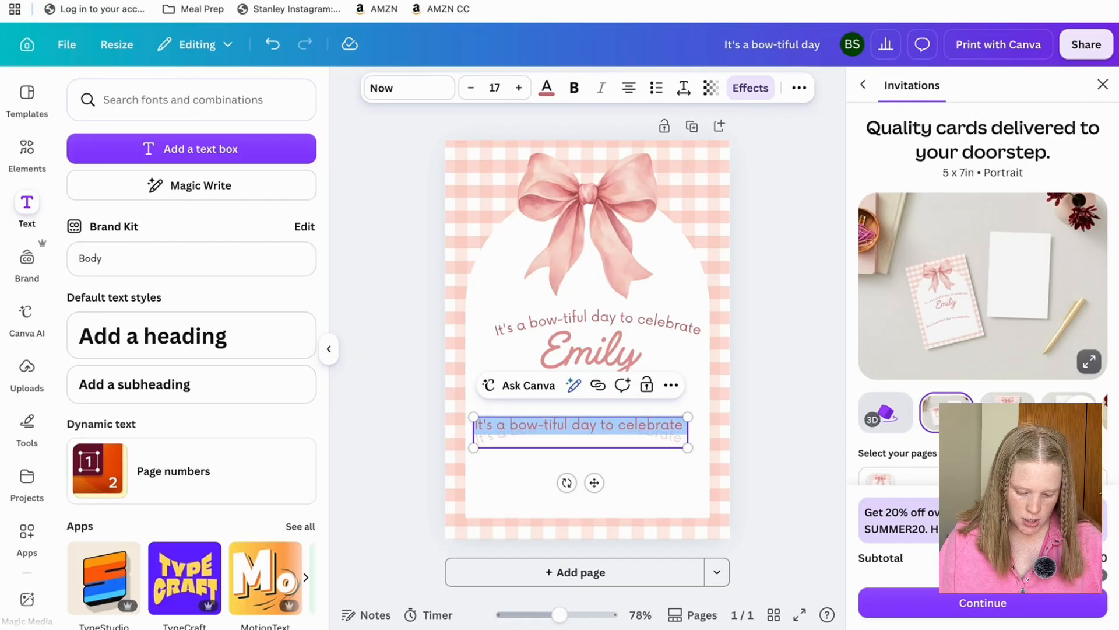
# Retype the copy's text so it reads 'Turning ONE!'.
pyautogui.write('TURNING')
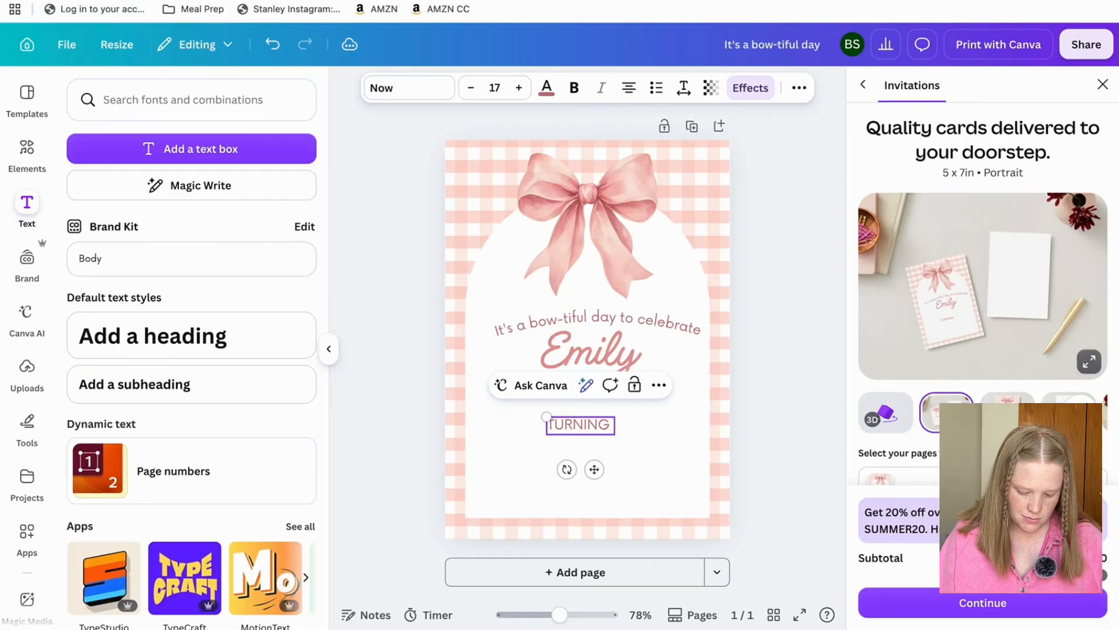
pyautogui.press('BackSpace')
pyautogui.press('BackSpace')
pyautogui.press('BackSpace')
pyautogui.press('BackSpace')
pyautogui.press('BackSpace')
pyautogui.press('BackSpace')
pyautogui.press('BackSpace')
pyautogui.write('Turning')
pyautogui.press('BackSpace')
pyautogui.press('BackSpace')
pyautogui.press('BackSpace')
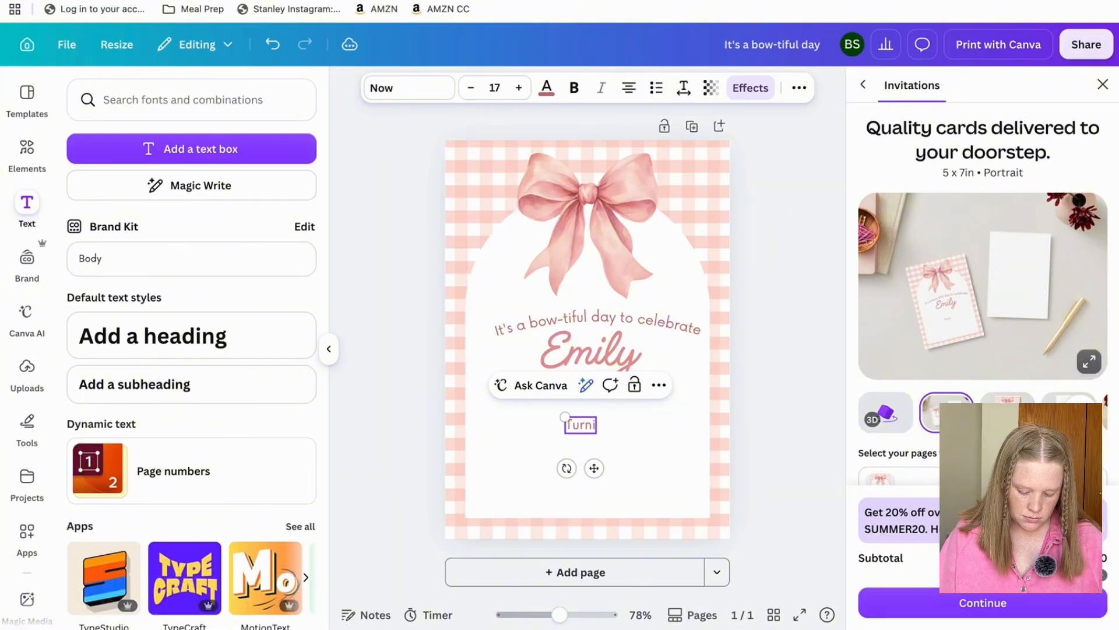
pyautogui.write('ing On r')
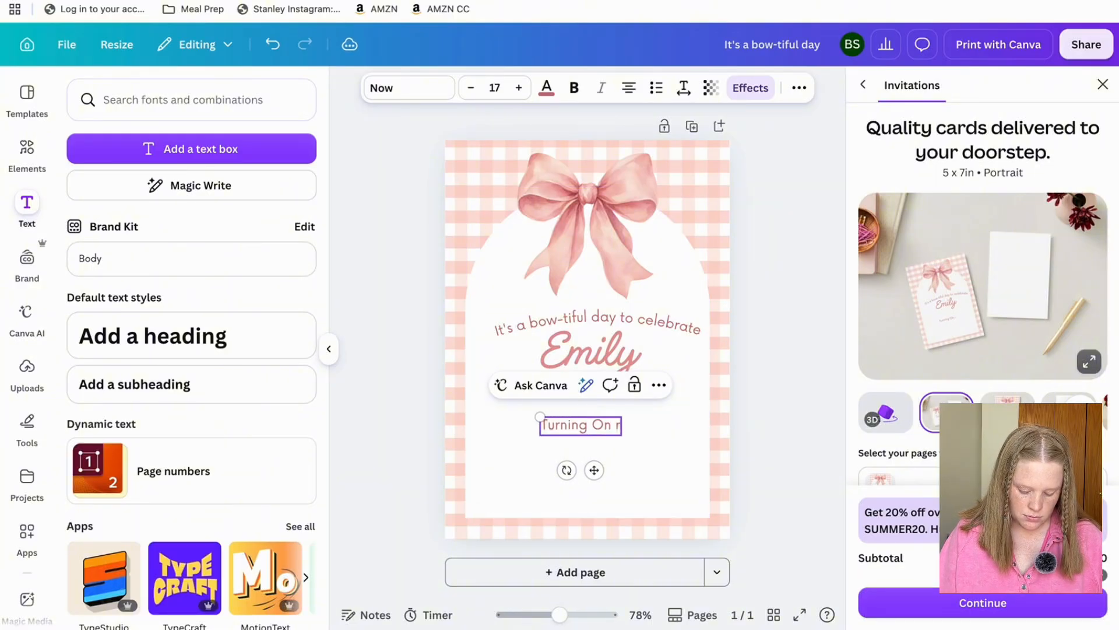
pyautogui.press('BackSpace')
pyautogui.press('BackSpace')
pyautogui.press('BackSpace')
pyautogui.write('one')
pyautogui.press('BackSpace')
pyautogui.press('BackSpace')
pyautogui.press('BackSpace')
pyautogui.write('ONE!')
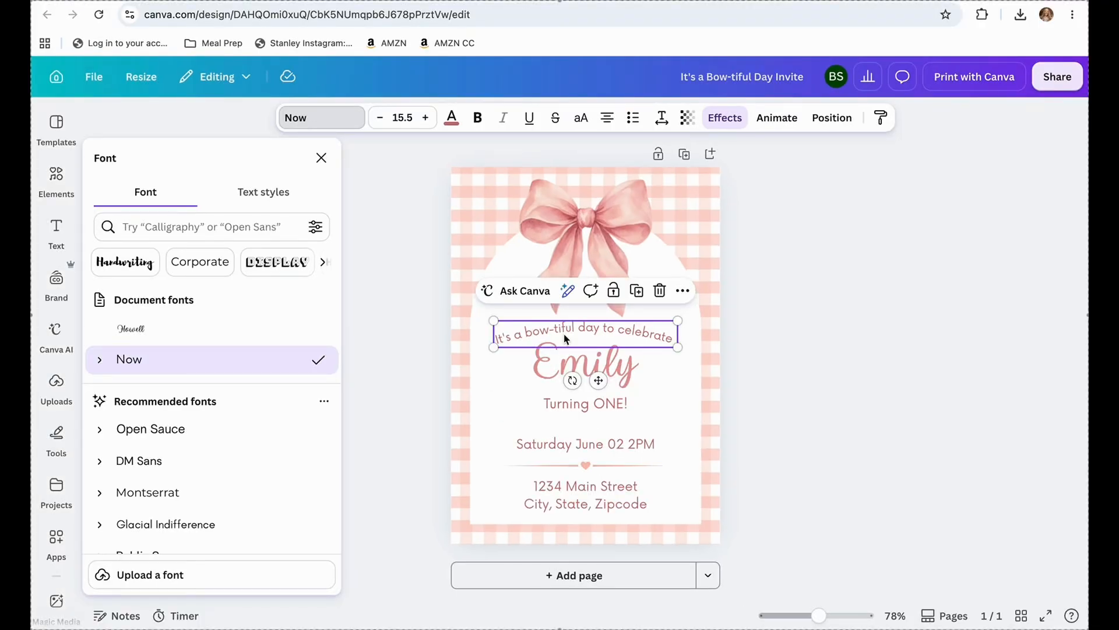
pyautogui.click(552, 372)
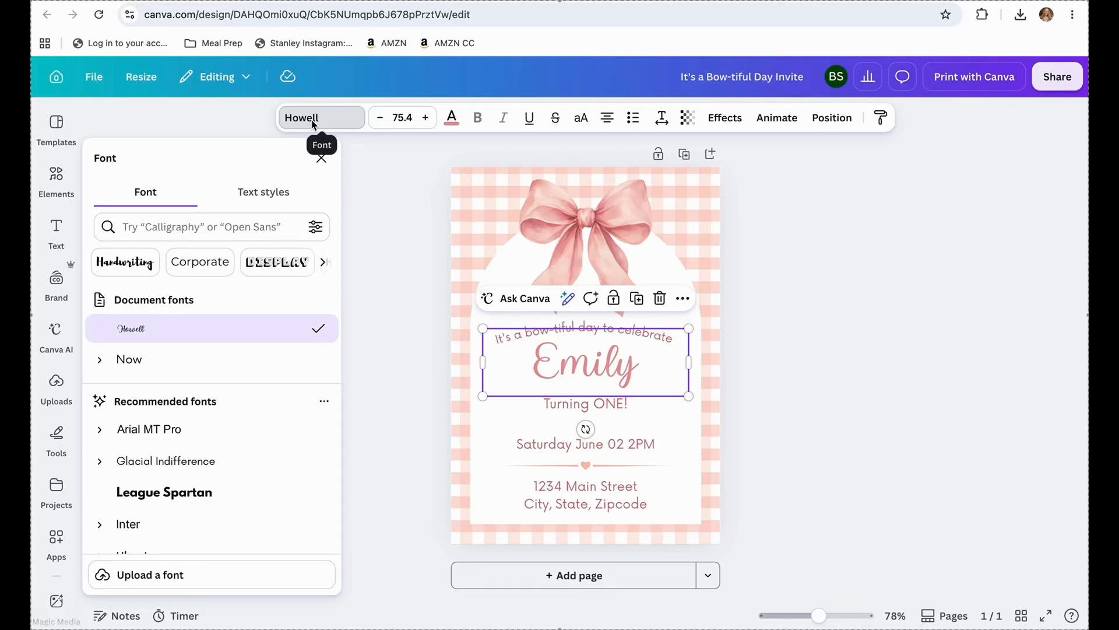
pyautogui.click(558, 404)
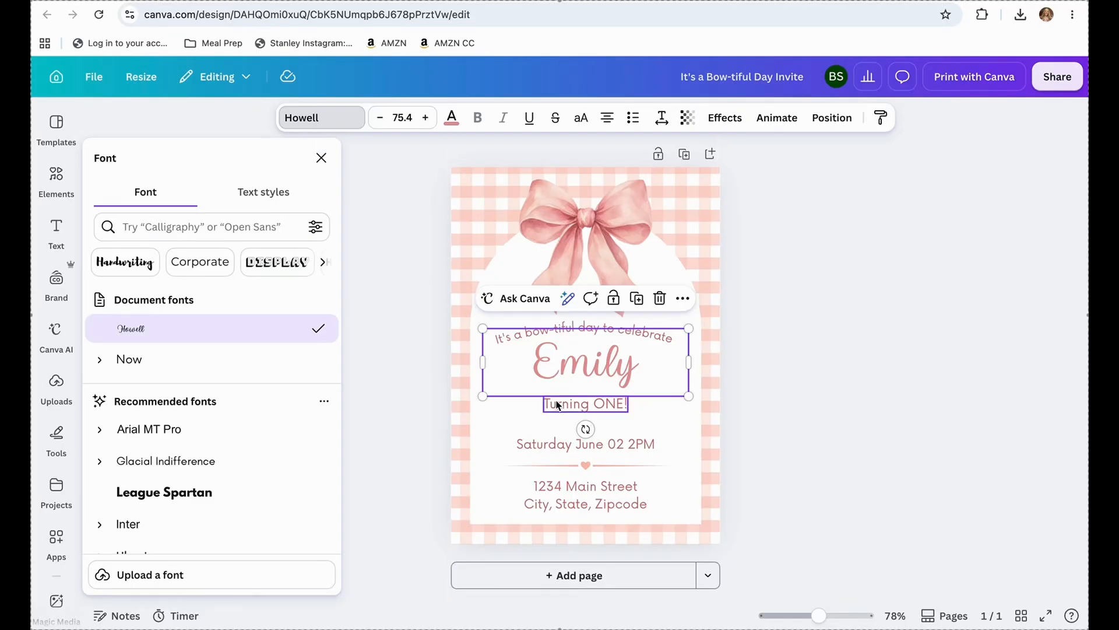
pyautogui.click(563, 450)
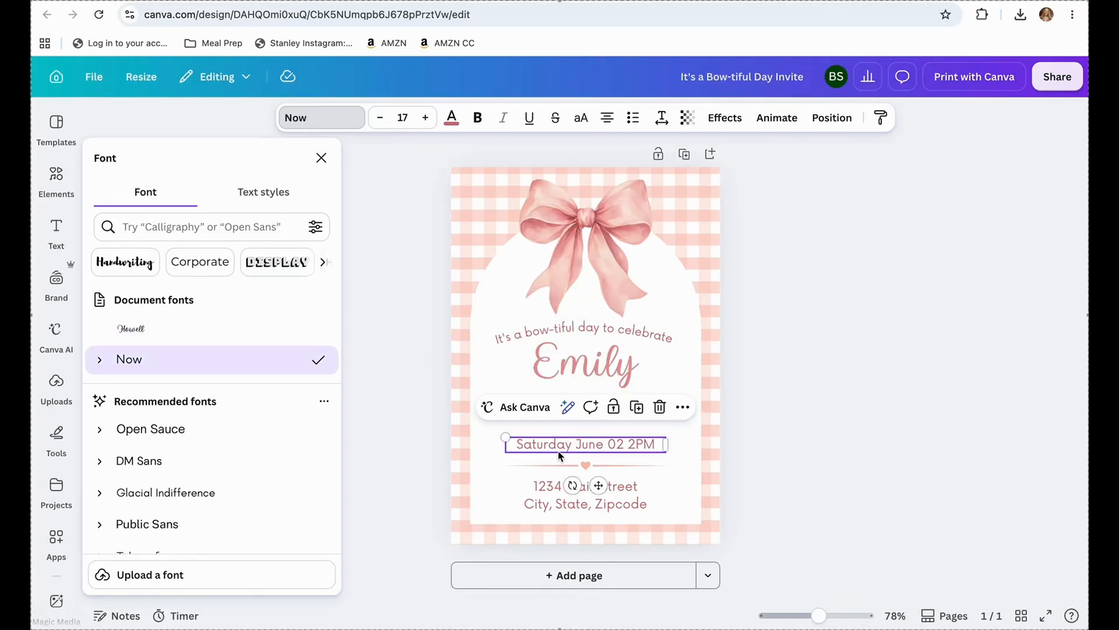
pyautogui.click(557, 505)
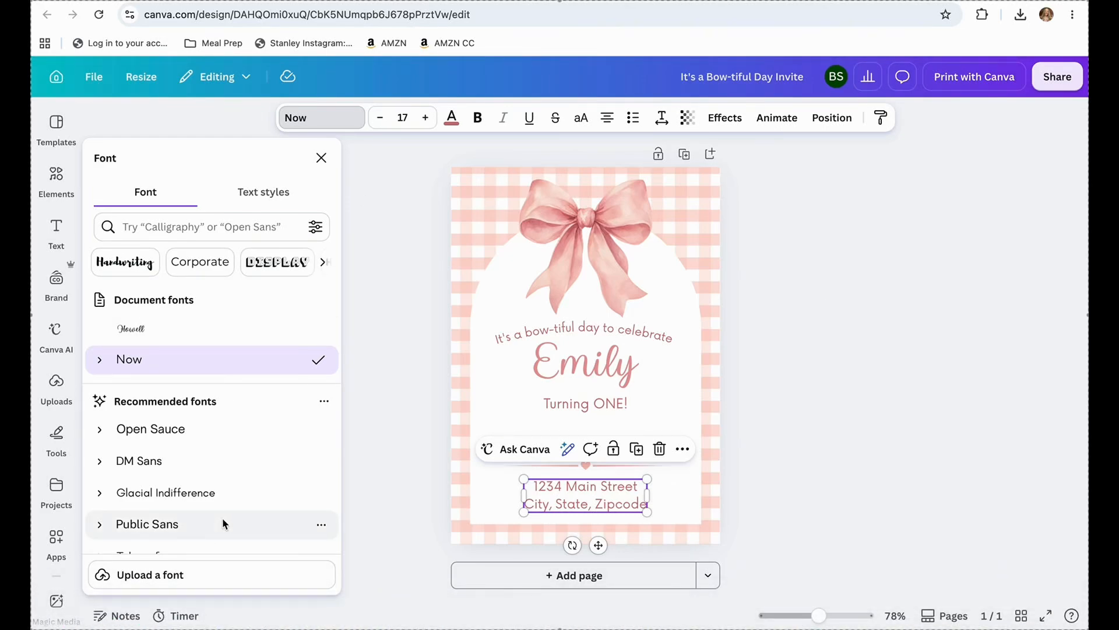
pyautogui.press('super+shift+5')
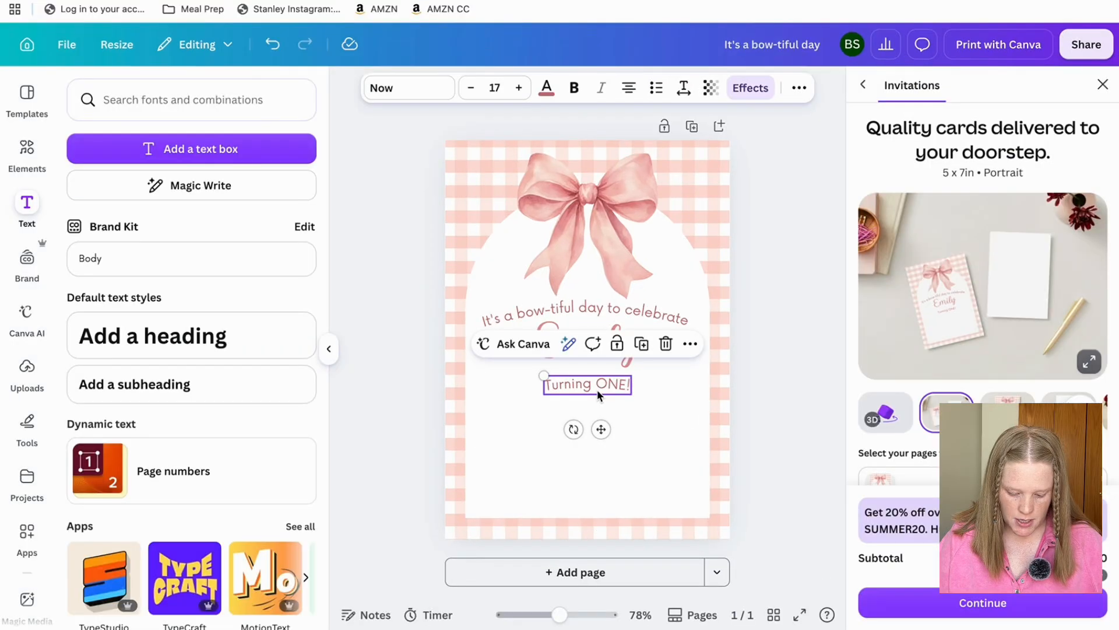
pyautogui.moveTo(597, 389); pyautogui.dragTo(565, 430)
# Replace the copy's text with a two-line placeholder address: street line, then 'City, State, Zipcode'.
pyautogui.doubleClick(565, 430)
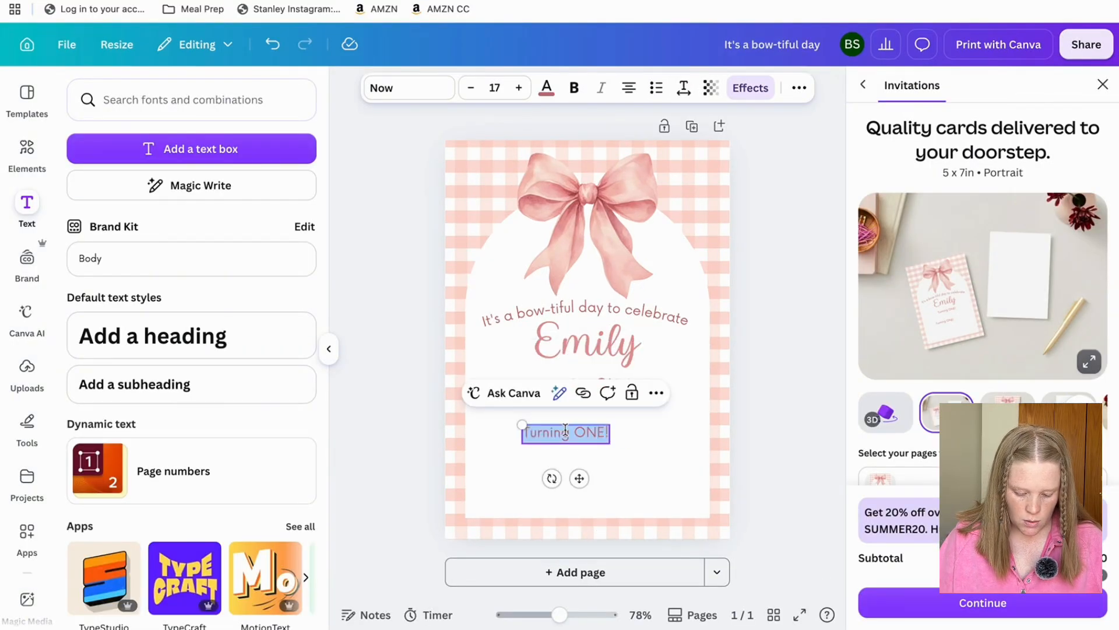
pyautogui.write('123')
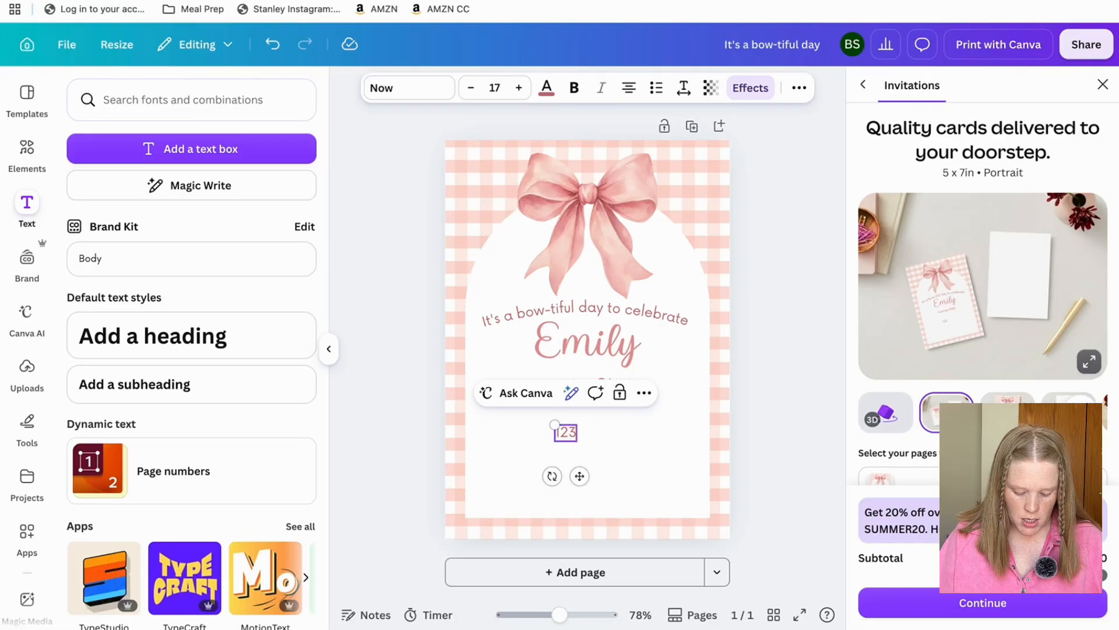
pyautogui.write('4 Main Street')
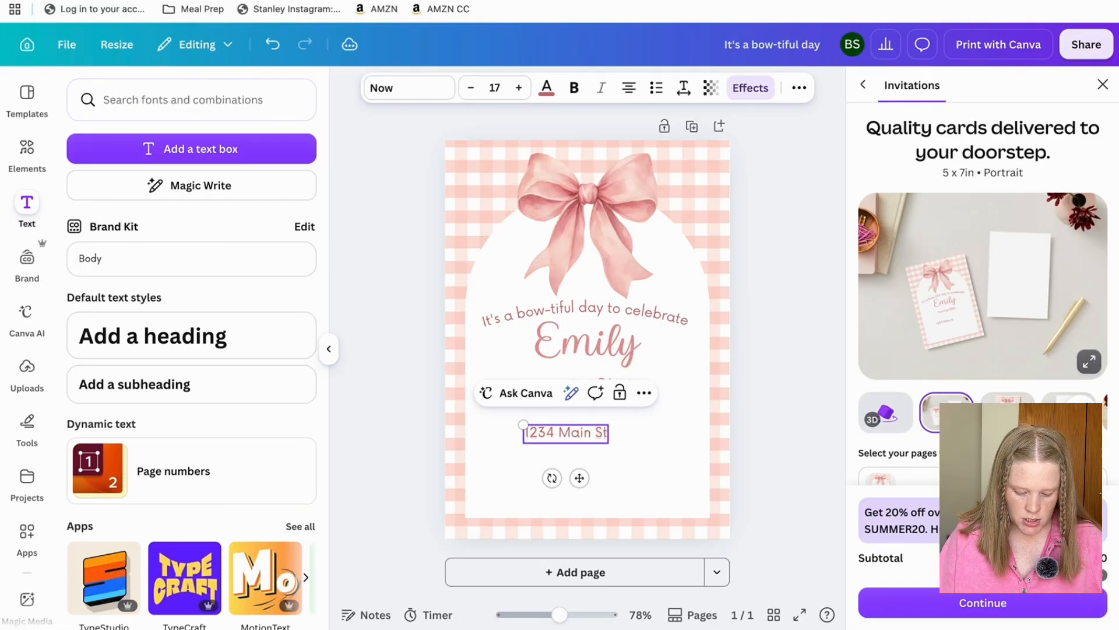
pyautogui.press('BackSpace')
pyautogui.write(',')
pyautogui.press('BackSpace')
pyautogui.press('BackSpace')
pyautogui.press('Return')
pyautogui.write('City, State, Zipcode')
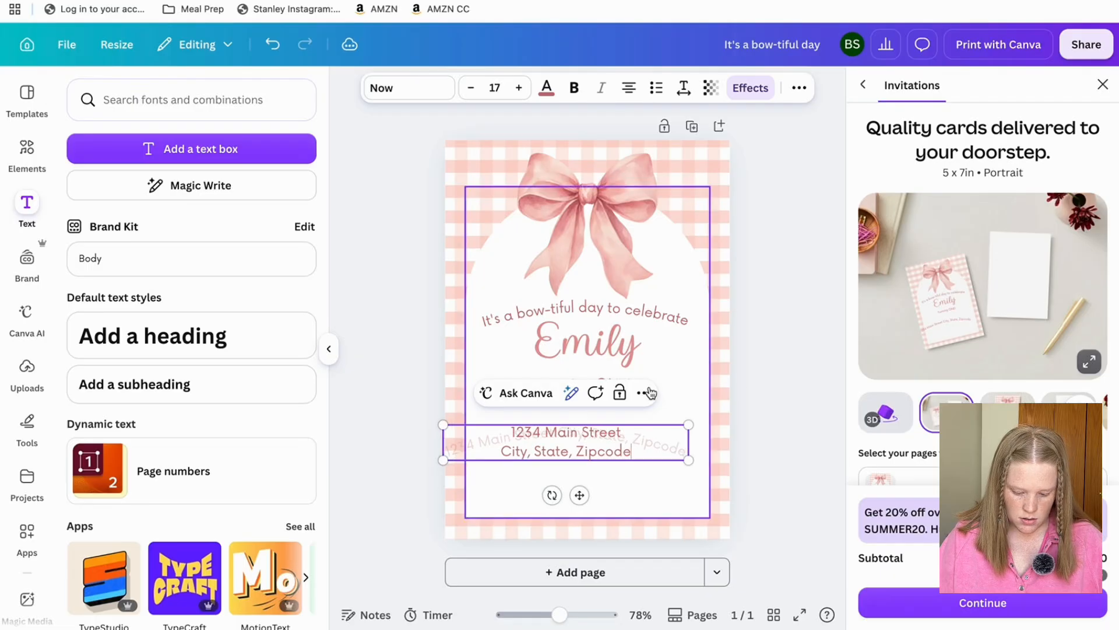
pyautogui.click(752, 386)
# Remove the curve effect from the address and move it lower on the card.
pyautogui.click(597, 439)
pyautogui.click(750, 88)
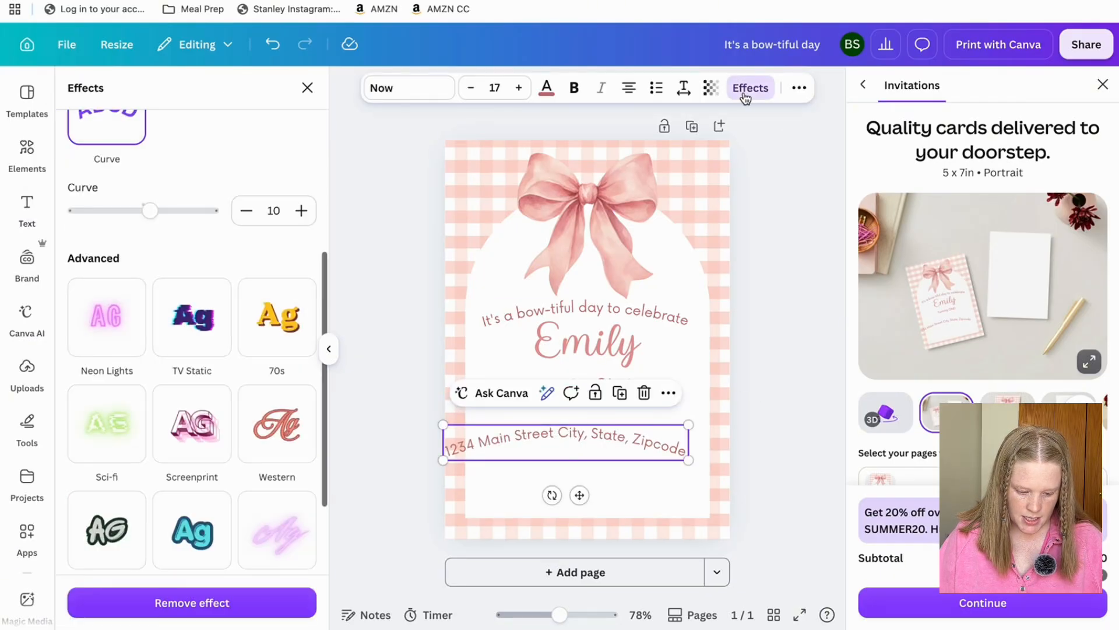
pyautogui.scroll(1, 109, 231)
pyautogui.scroll(3, 110, 231)
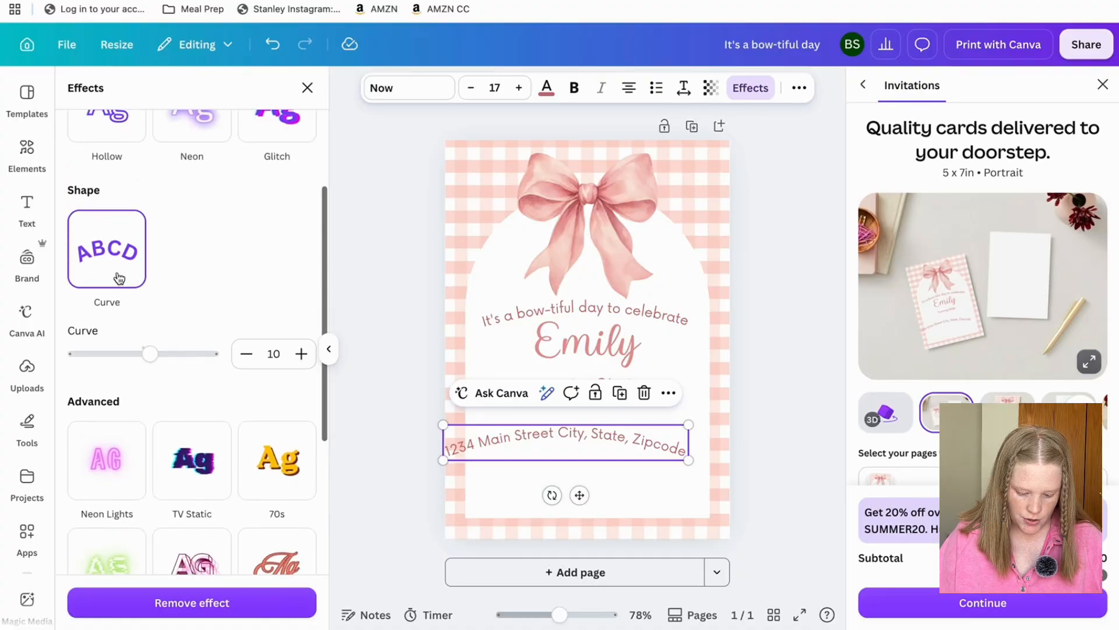
pyautogui.click(115, 278)
pyautogui.moveTo(616, 440); pyautogui.dragTo(617, 484)
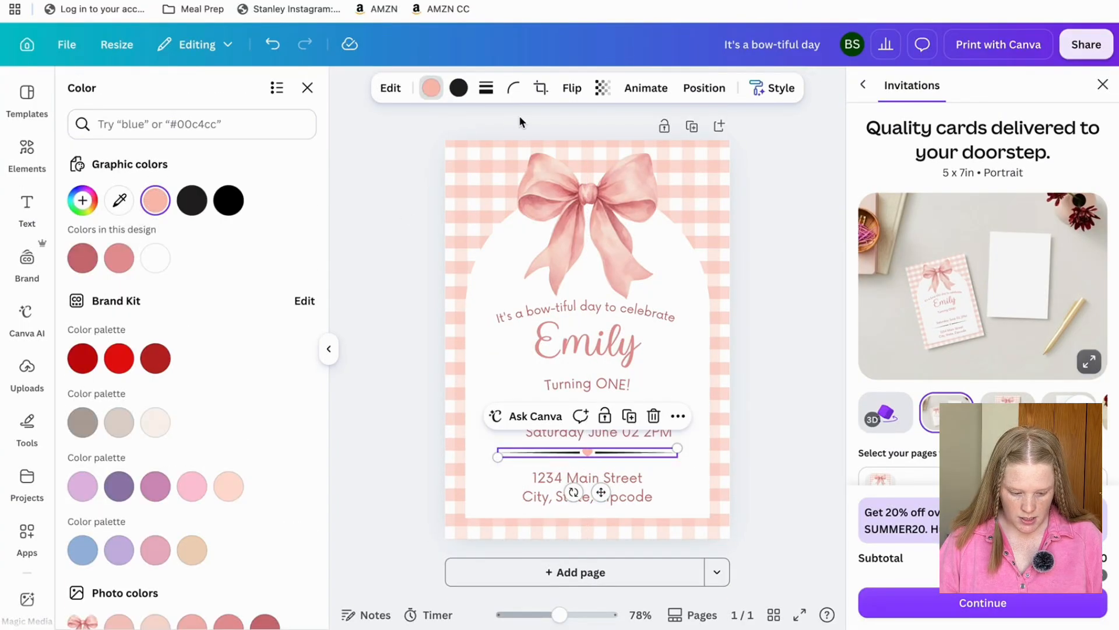
# Change the divider's black lines to the pink graphic colour.
pyautogui.click(458, 88)
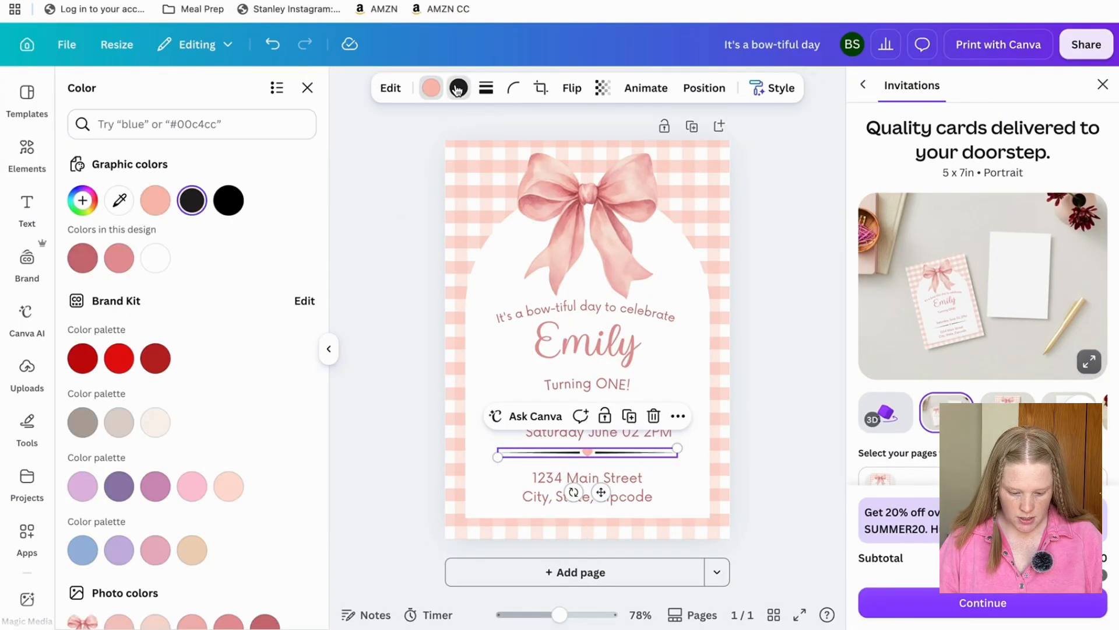
pyautogui.click(155, 200)
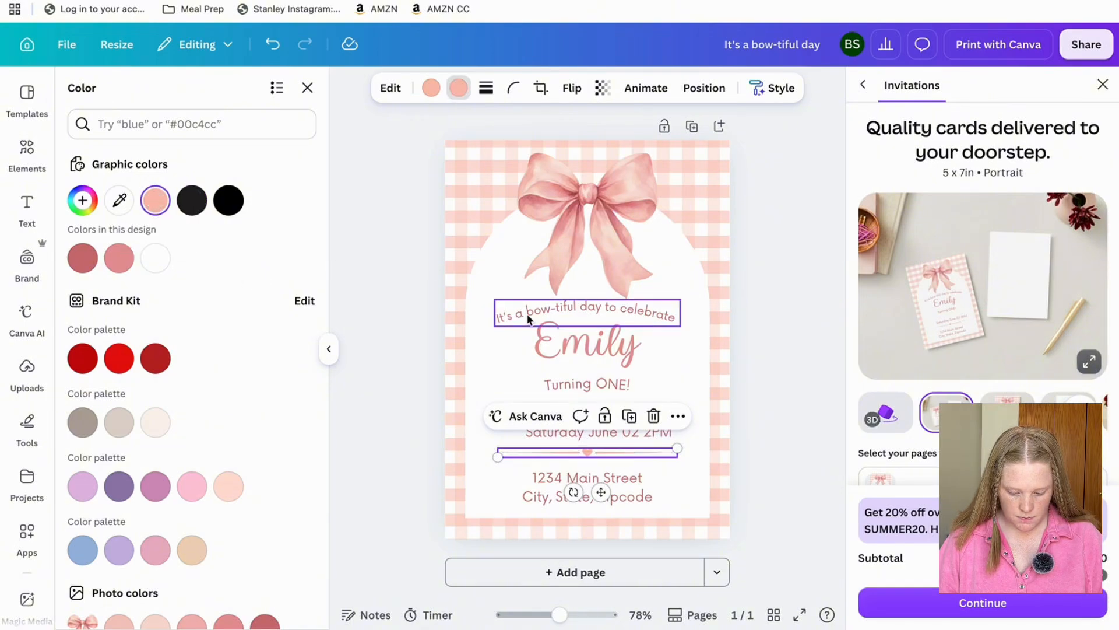
pyautogui.click(780, 351)
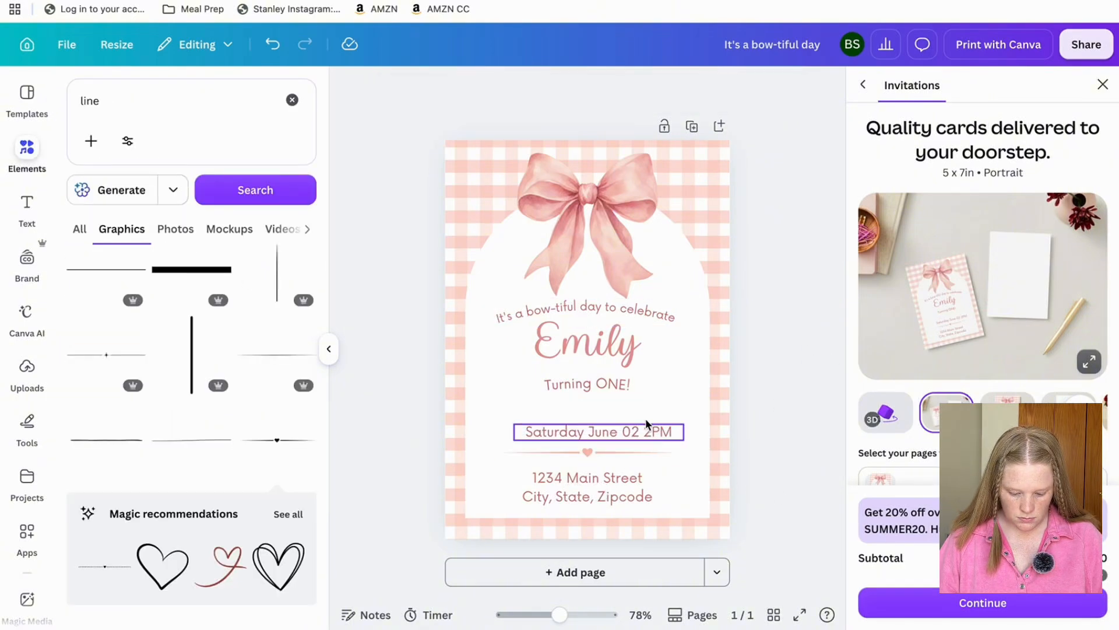
pyautogui.moveTo(644, 401); pyautogui.dragTo(566, 293)
pyautogui.click(736, 406)
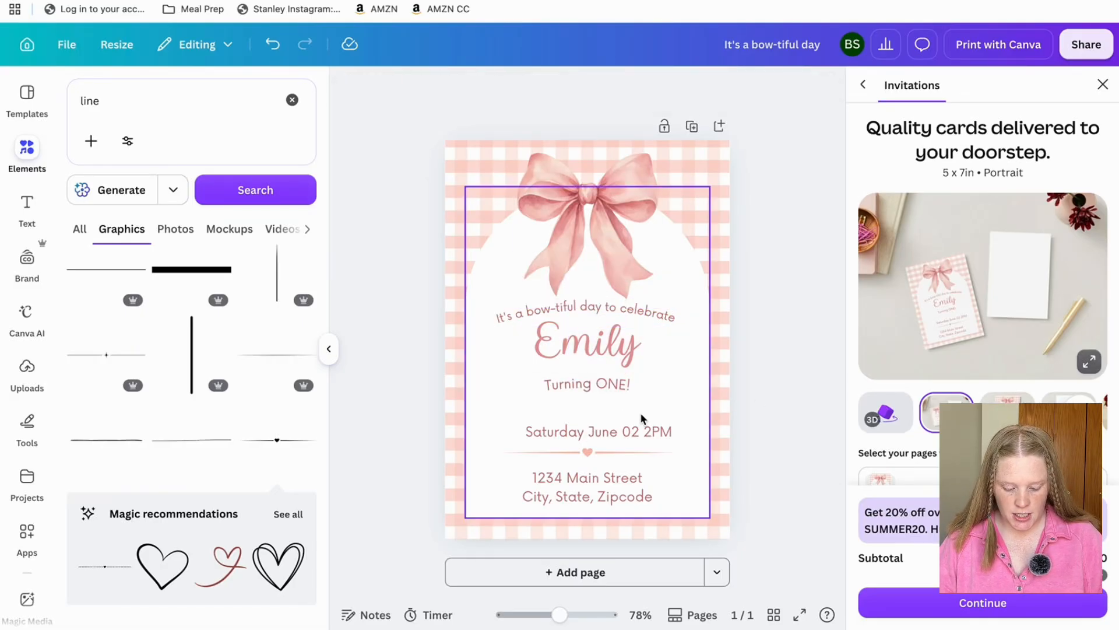
# Select the name text and show the Layers list.
pyautogui.moveTo(640, 413); pyautogui.dragTo(557, 306)
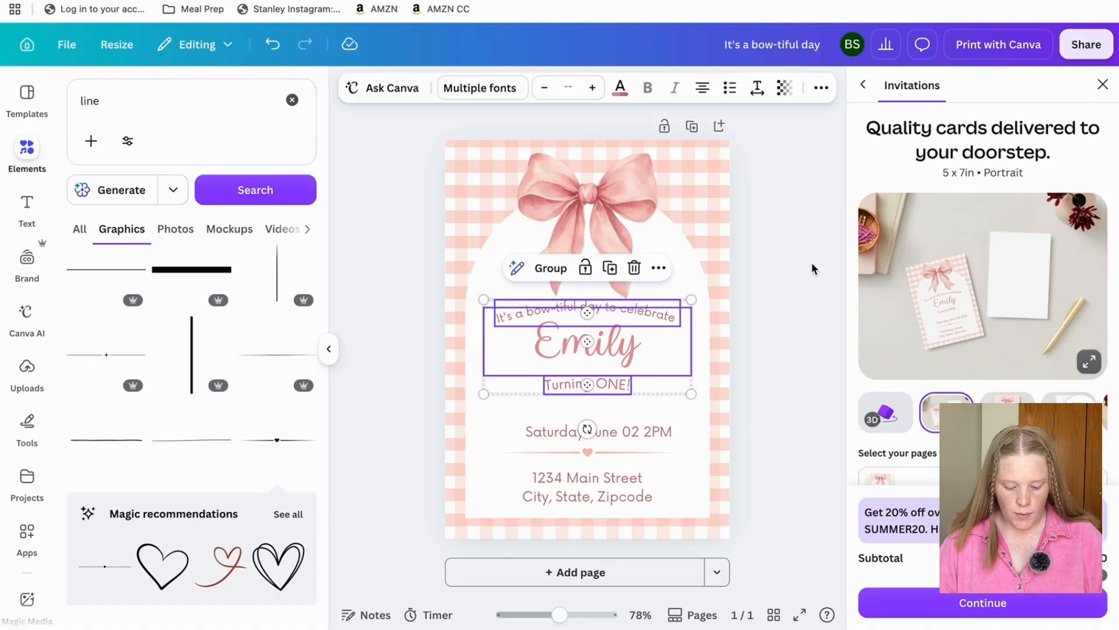
pyautogui.click(740, 302)
pyautogui.click(631, 344)
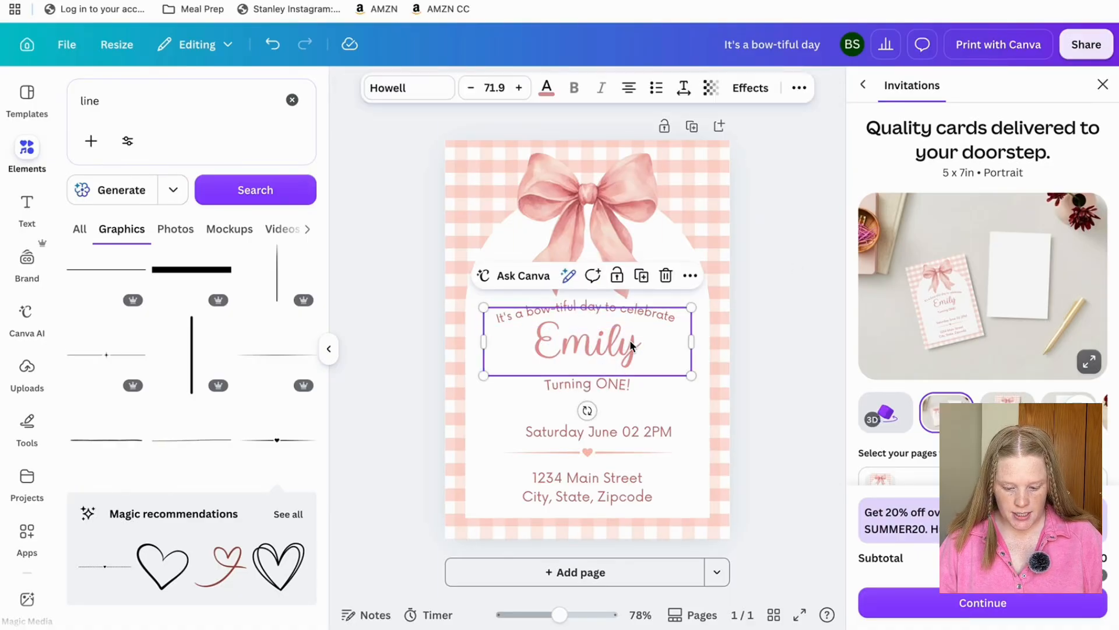
pyautogui.click(794, 91)
pyautogui.click(748, 121)
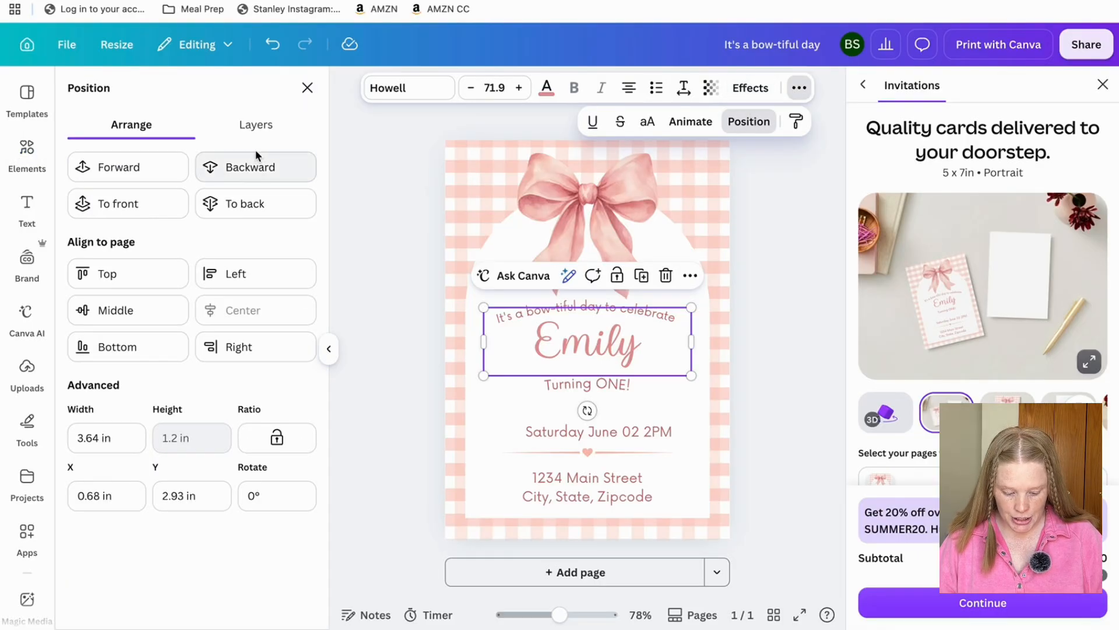
pyautogui.click(255, 124)
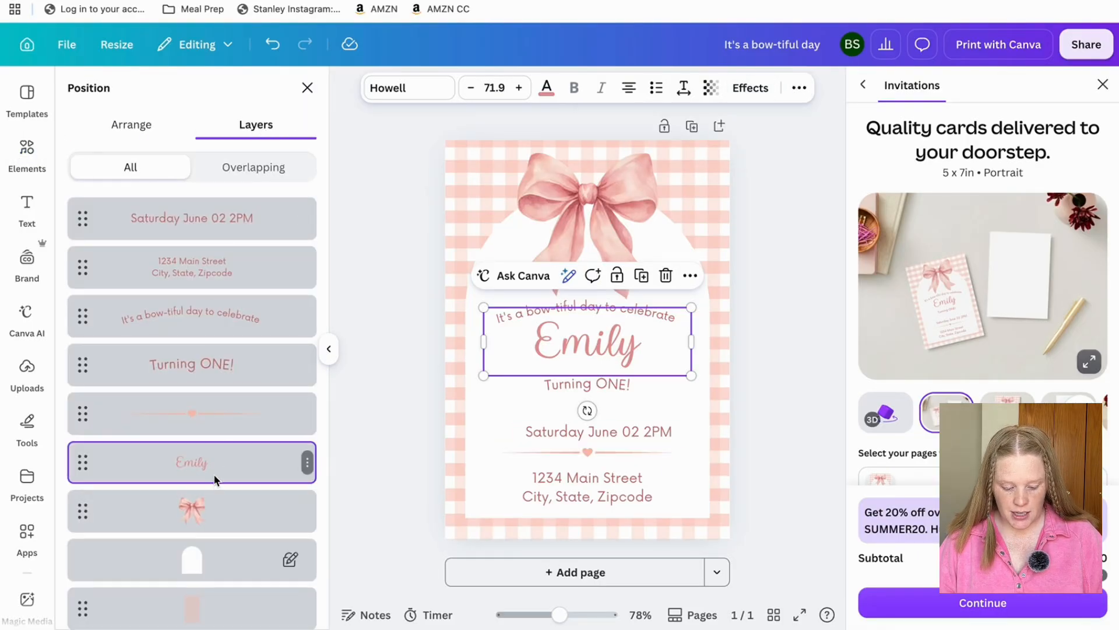
# Add the divider, headings, address, date and bow to the selection via Layers, then deselect.
pyautogui.keyDown('shift'); pyautogui.click(211, 426); pyautogui.keyUp('shift')
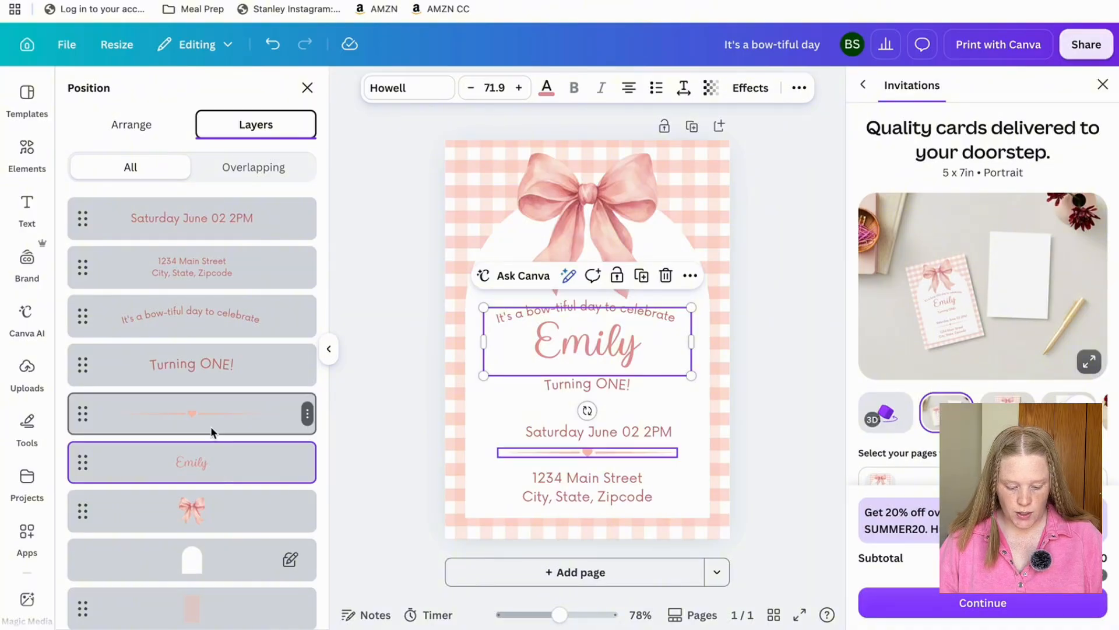
pyautogui.keyDown('shift'); pyautogui.click(212, 357); pyautogui.keyUp('shift')
pyautogui.keyDown('shift'); pyautogui.click(214, 317); pyautogui.keyUp('shift')
pyautogui.keyDown('shift'); pyautogui.click(215, 267); pyautogui.keyUp('shift')
pyautogui.keyDown('shift'); pyautogui.click(218, 218); pyautogui.keyUp('shift')
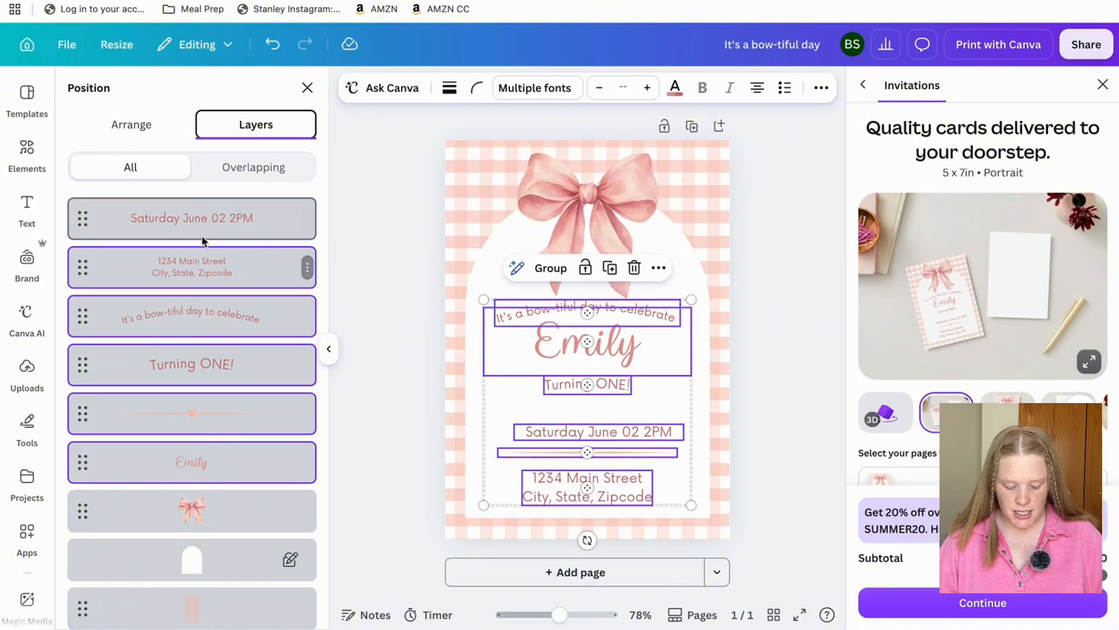
pyautogui.keyDown('shift'); pyautogui.click(222, 511); pyautogui.keyUp('shift')
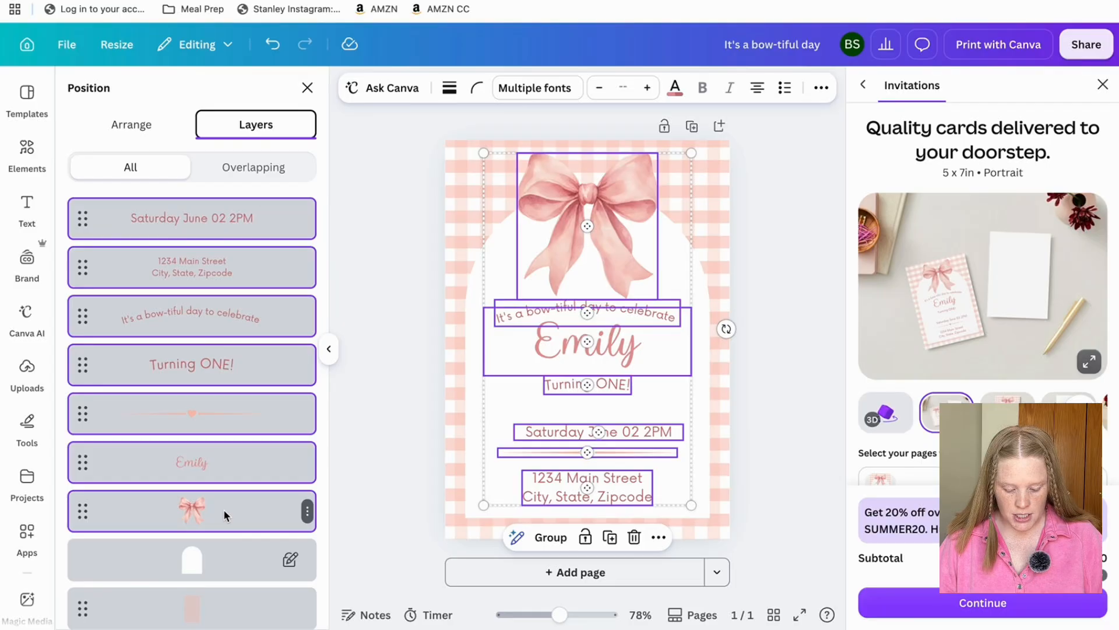
pyautogui.click(388, 441)
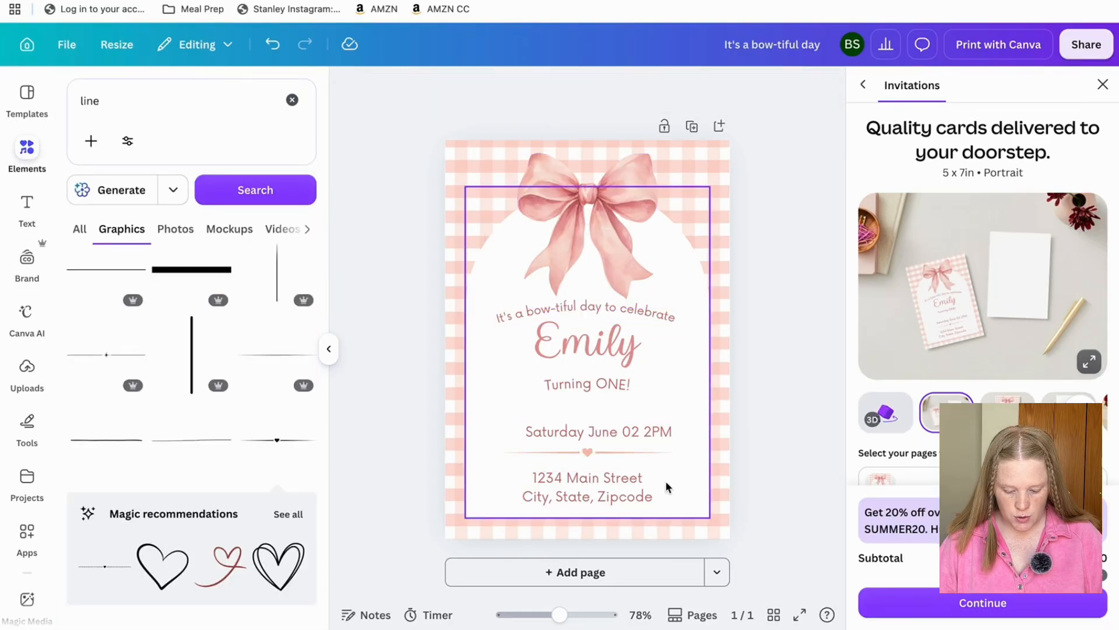
# Enlarge the greeting, name and 'Turning ONE!' block slightly and recentre it.
pyautogui.moveTo(554, 324); pyautogui.dragTo(544, 313)
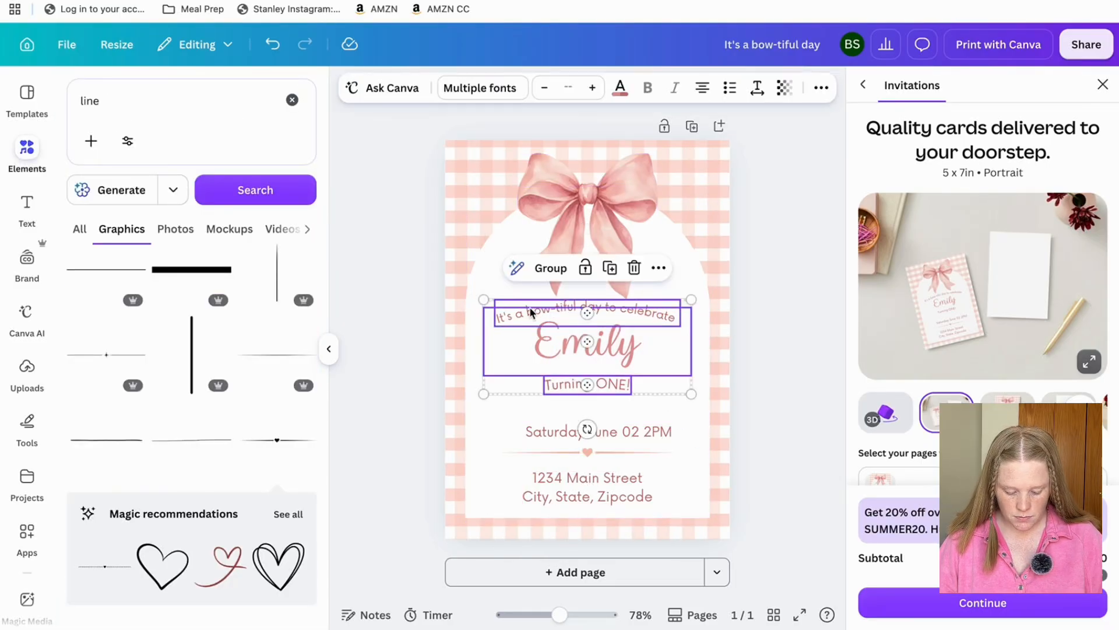
pyautogui.moveTo(482, 394); pyautogui.dragTo(470, 402)
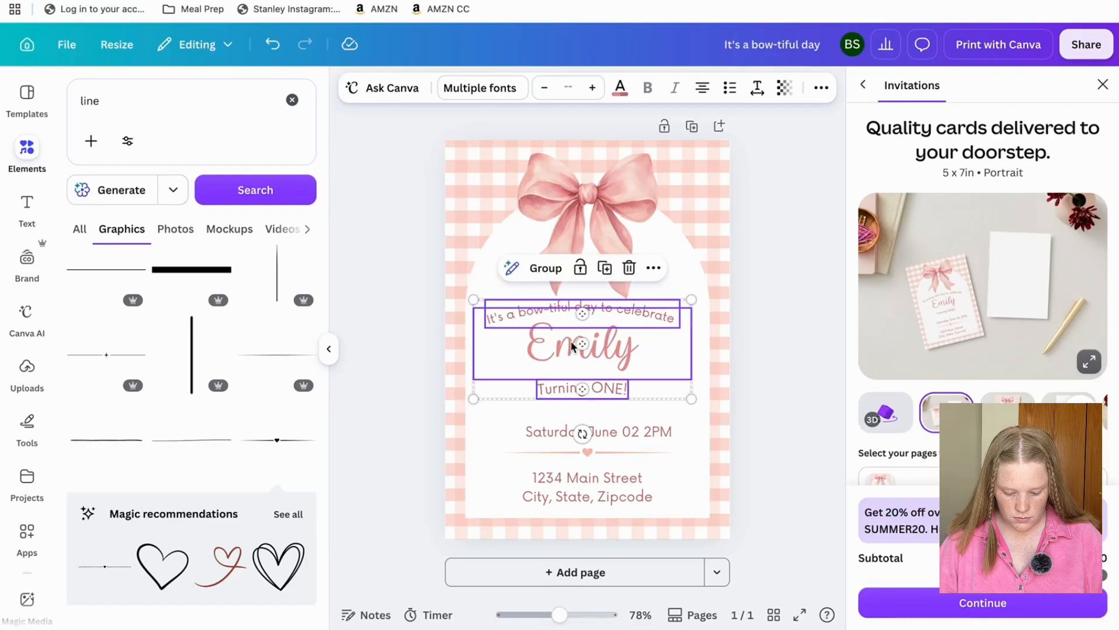
pyautogui.moveTo(576, 345); pyautogui.dragTo(581, 346)
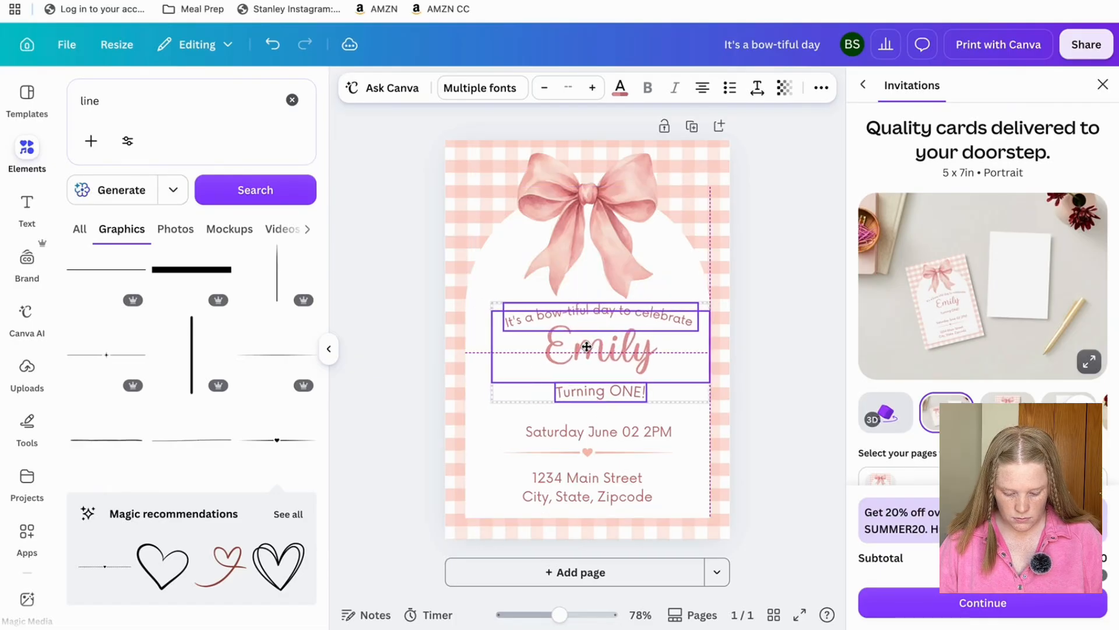